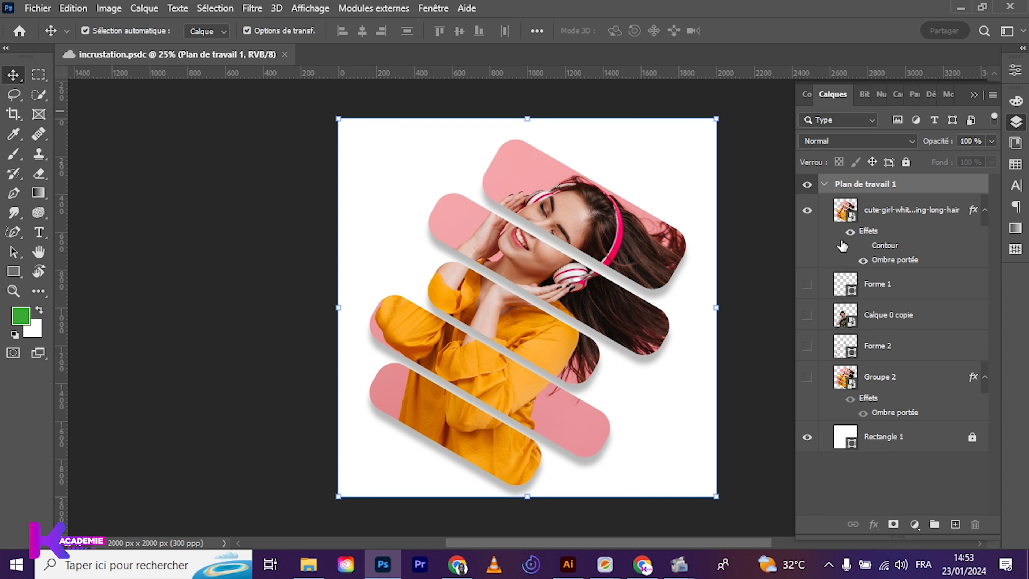
Step: Shift the clipped girl photo up and left, then hide the photo layer
mouse_move(620, 312)
left_mouse_down()
mouse_move(534, 280)
mouse_move(590, 304)
left_mouse_up()
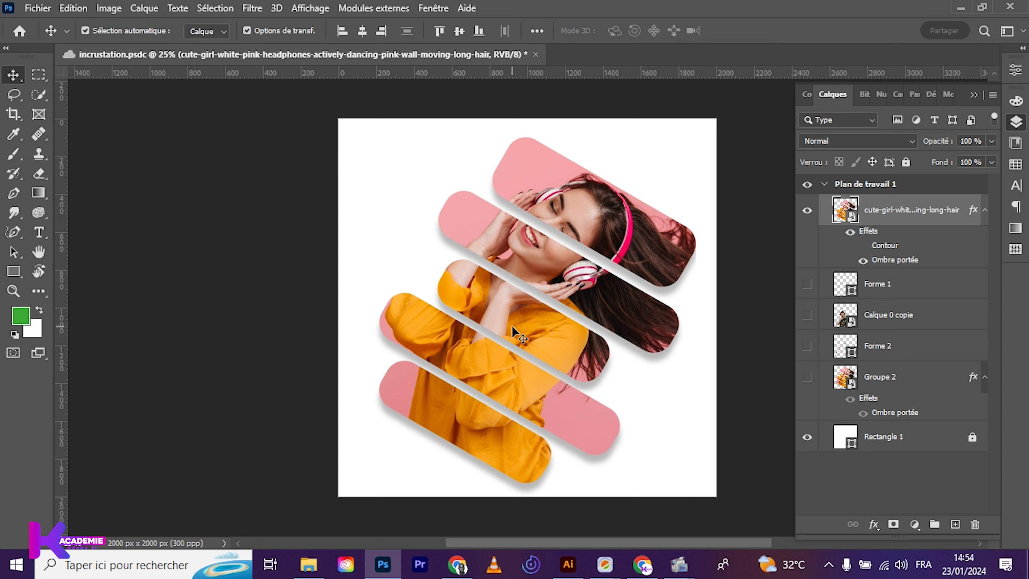
left_click(807, 211)
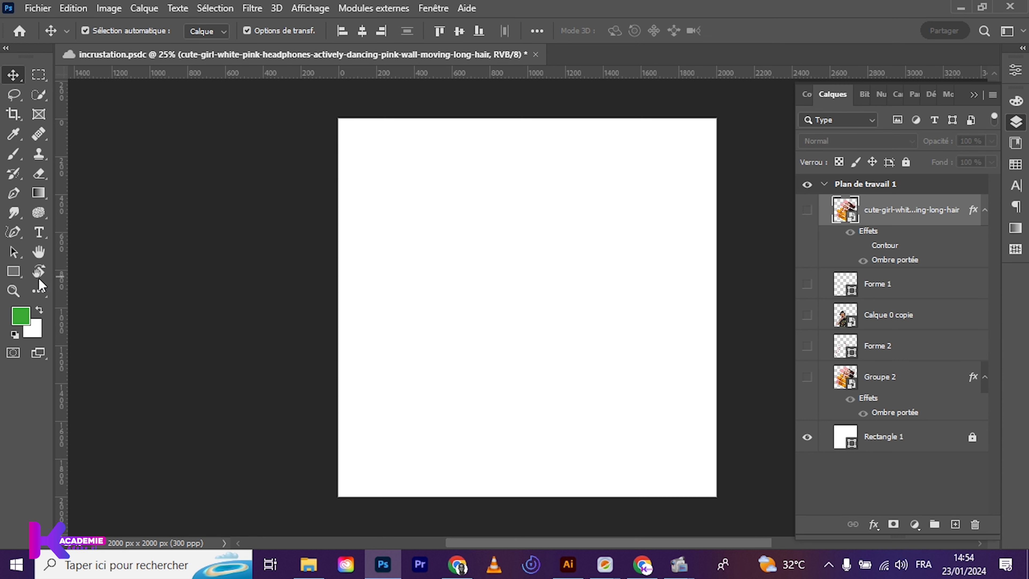
Step: Draw a tall 302 × 1012 px green rectangle with 73 px rounded corners
left_click(16, 277)
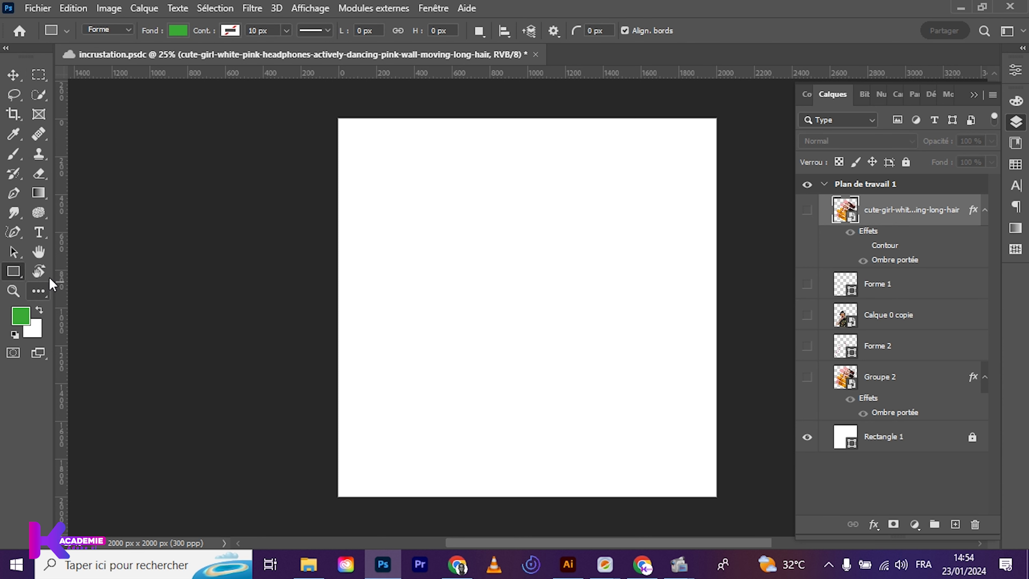
left_click_drag(406, 256, 467, 442)
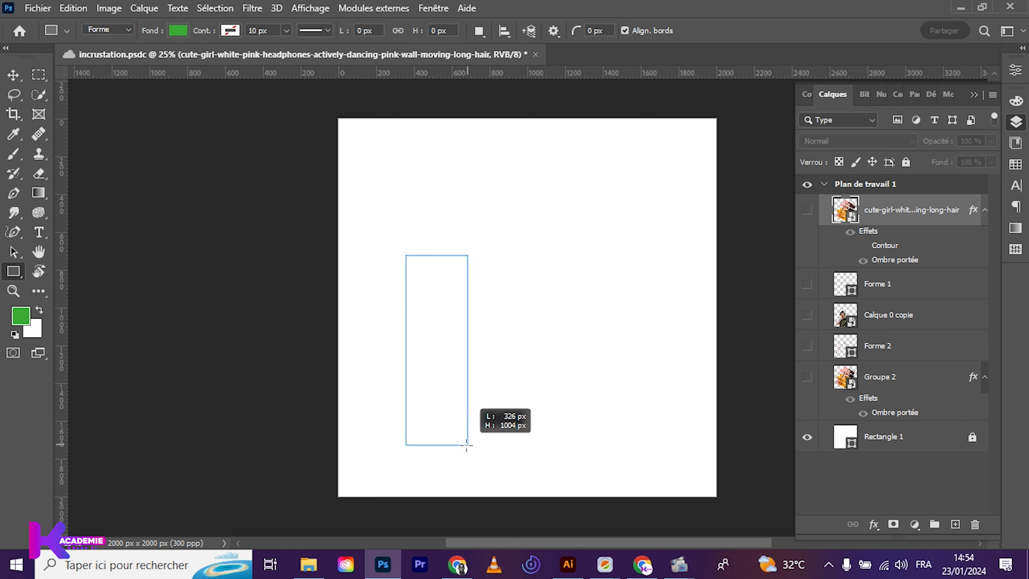
left_click_drag(467, 442, 464, 446)
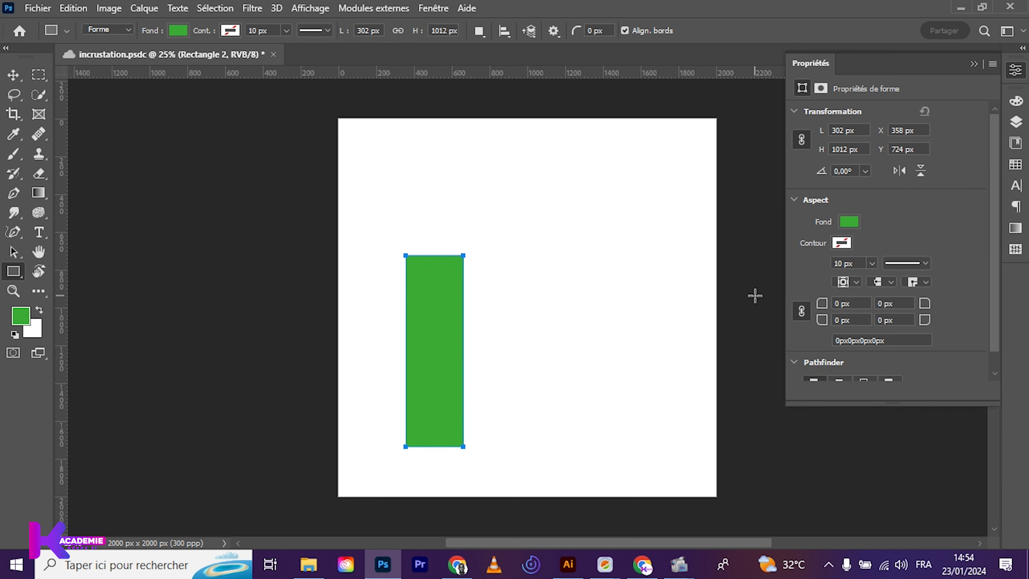
left_click_drag(822, 304, 882, 317)
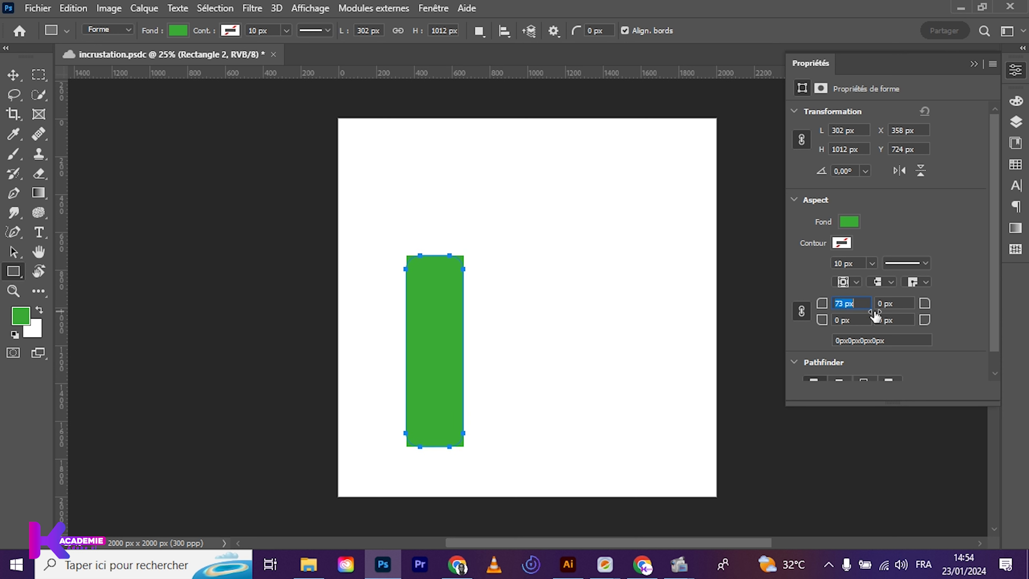
Step: Move the green bar left and resize it, unlinked, to 258 × 948 px
left_click(13, 76)
left_click_drag(439, 335, 400, 334)
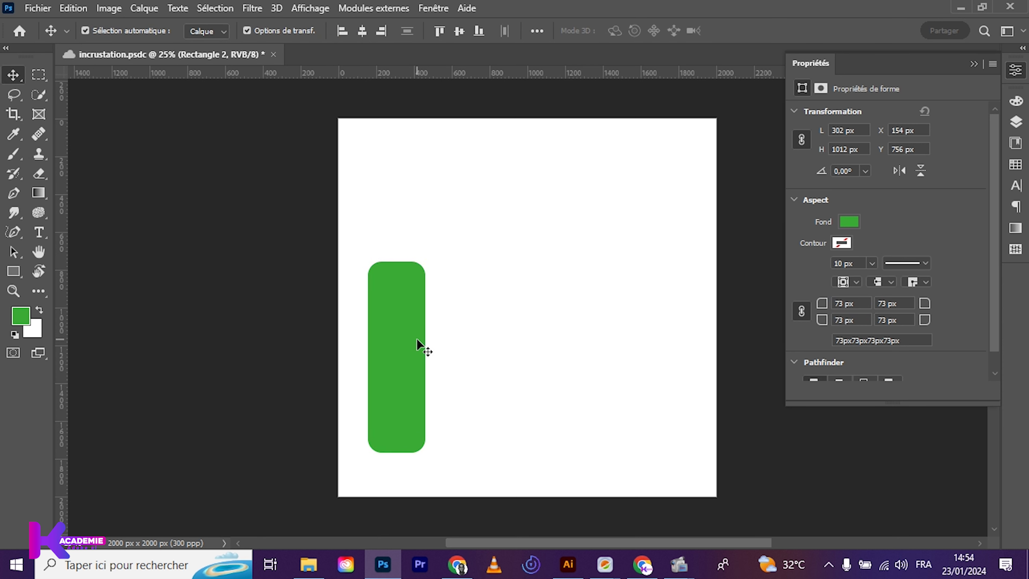
key("ctrl+t")
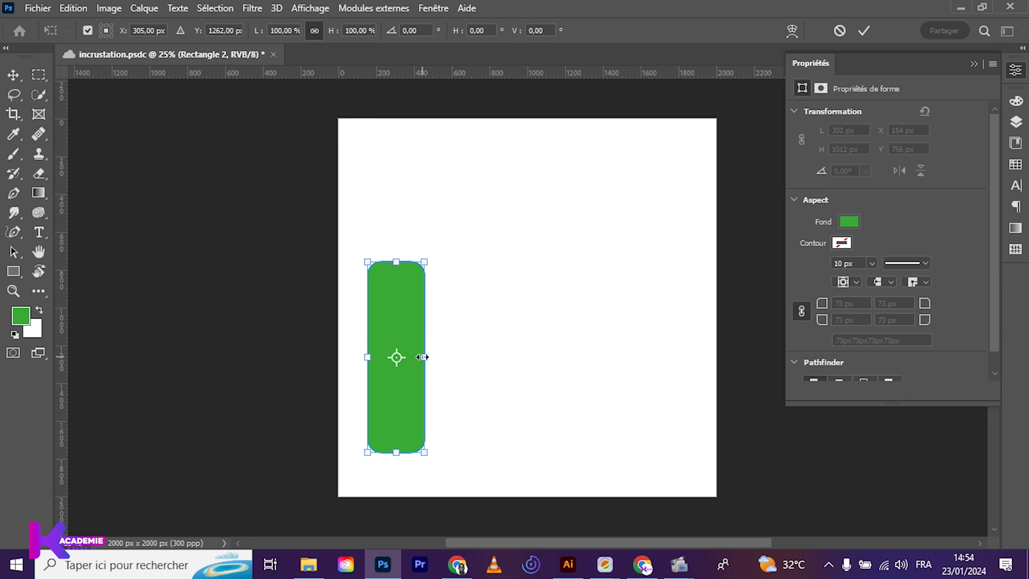
left_click(314, 31)
left_click_drag(428, 360, 419, 360)
left_click_drag(391, 270, 393, 279)
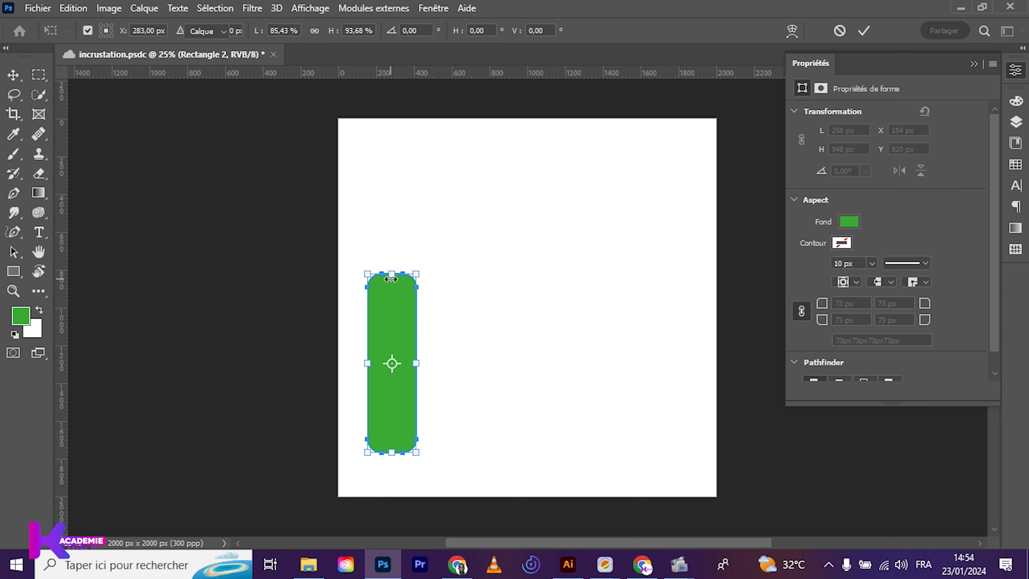
key("Return")
Step: Reselect the green bar and drag a duplicate about 380 px to its right
left_click(526, 342)
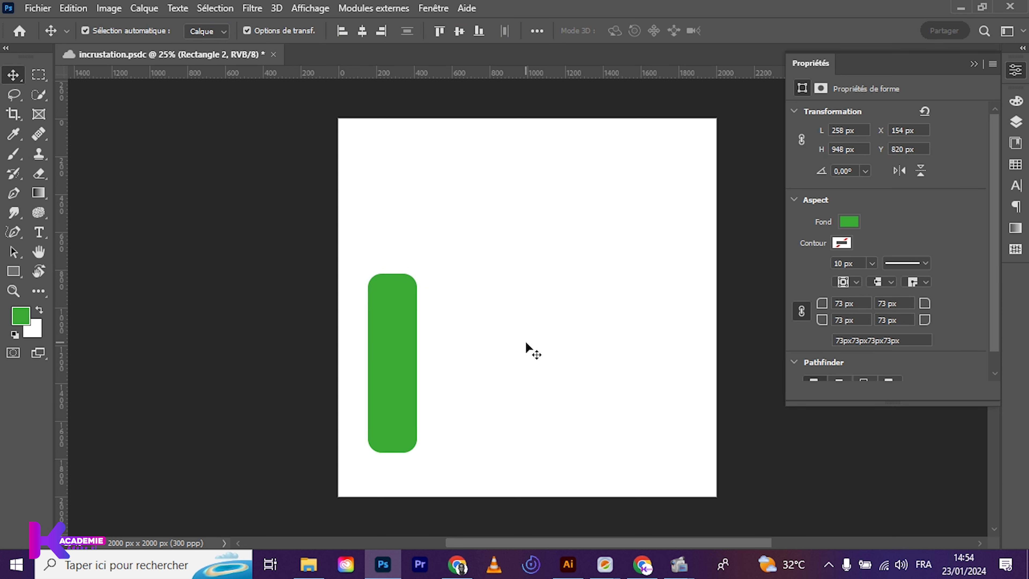
left_click(382, 329)
left_click(381, 325)
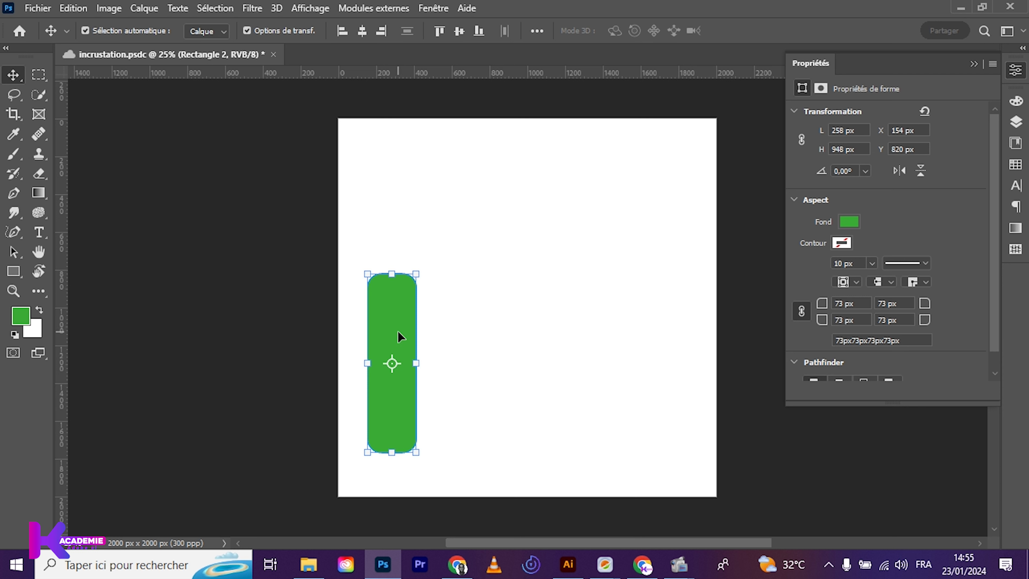
left_click_drag(400, 336, 468, 344)
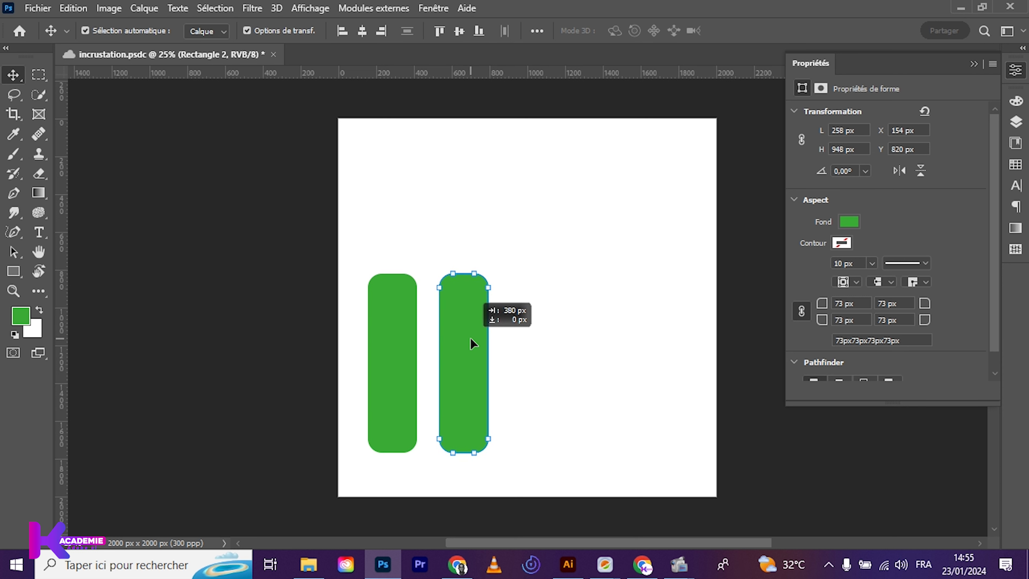
Step: Drop the copied bar, duplicate the pair, and delete the extra rightmost bar, leaving five
left_click_drag(468, 343, 460, 338)
mouse_move(350, 235)
left_mouse_down()
mouse_move(464, 320)
mouse_move(692, 350)
left_mouse_up()
mouse_move(667, 239)
left_mouse_down()
mouse_move(690, 253)
mouse_move(723, 438)
left_mouse_up()
key("Delete")
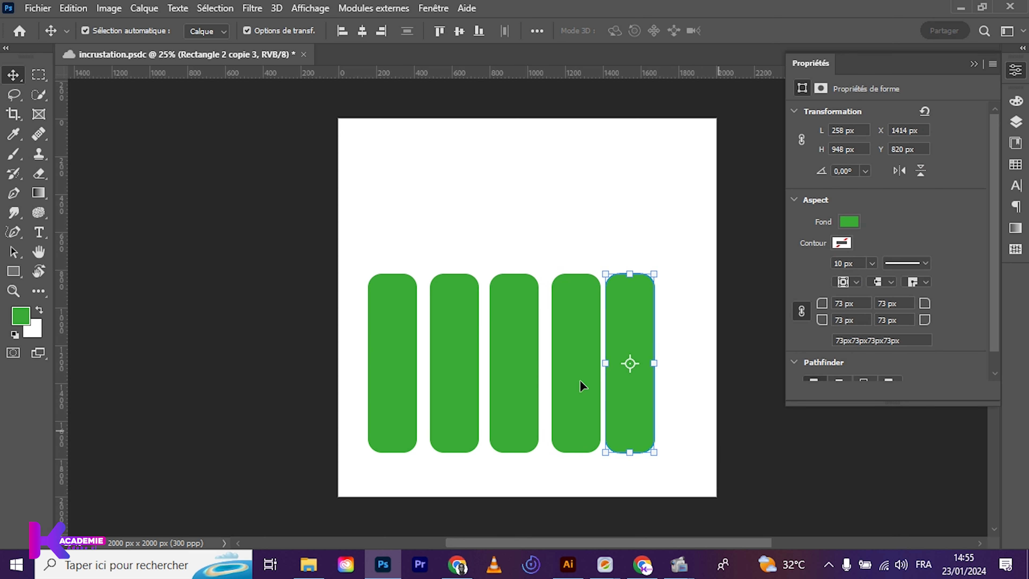
Step: Stretch the fourth and second bars taller, upward and downward to the canvas edge
left_click(578, 292)
left_click_drag(572, 272, 571, 228)
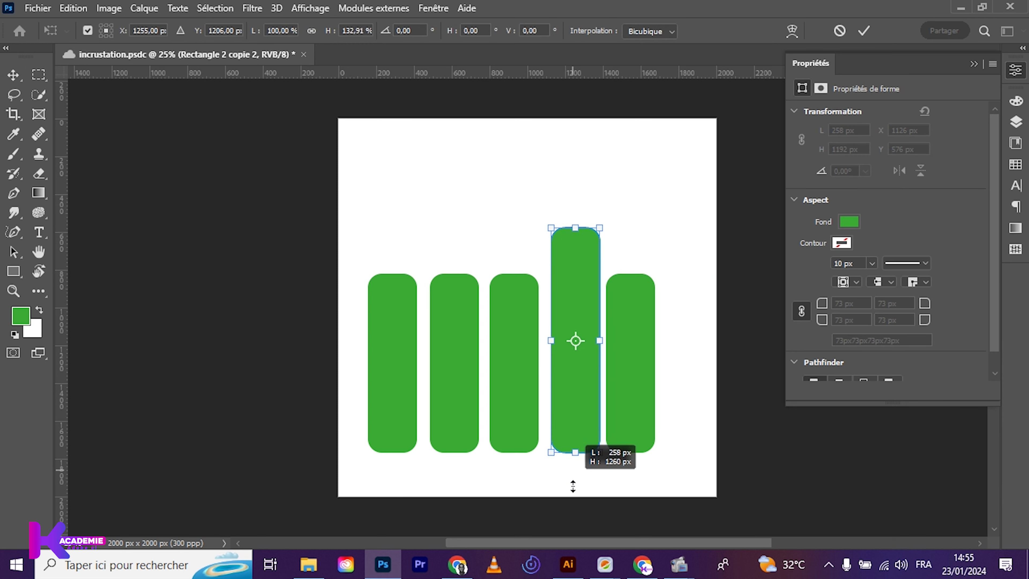
left_click_drag(573, 481, 573, 486)
key("Return")
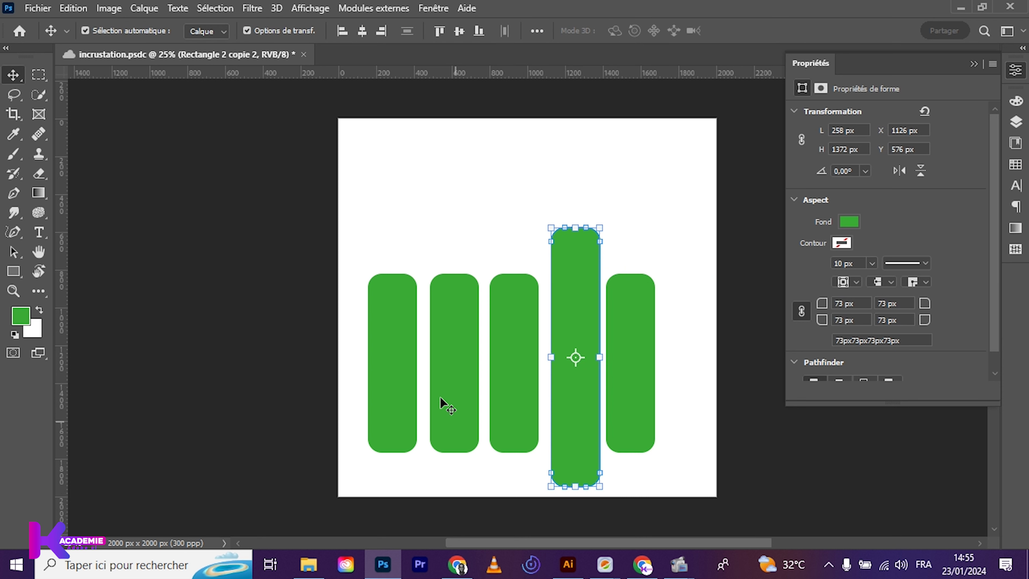
left_click(441, 395)
left_click_drag(452, 275, 453, 229)
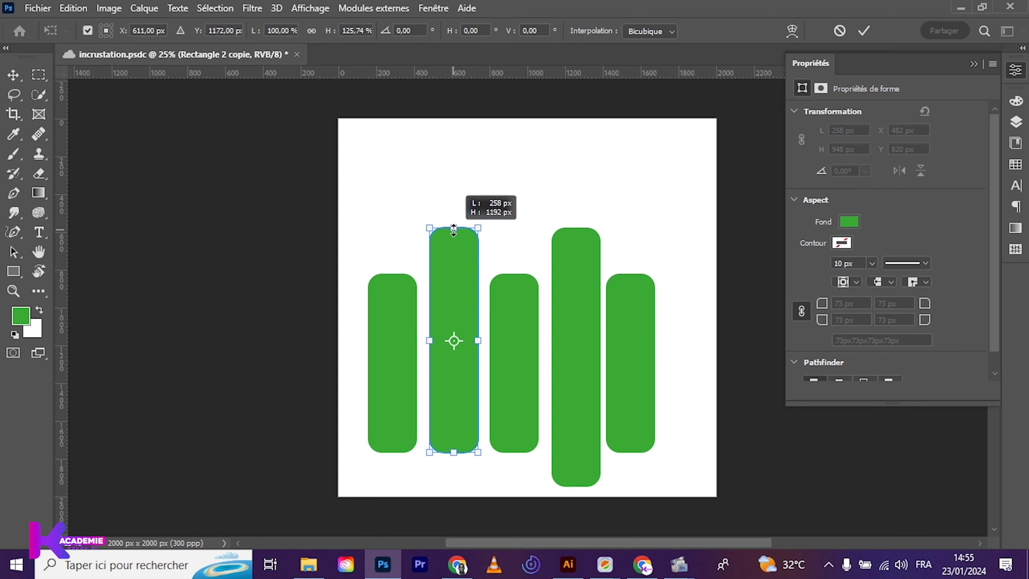
left_click_drag(453, 453, 449, 502)
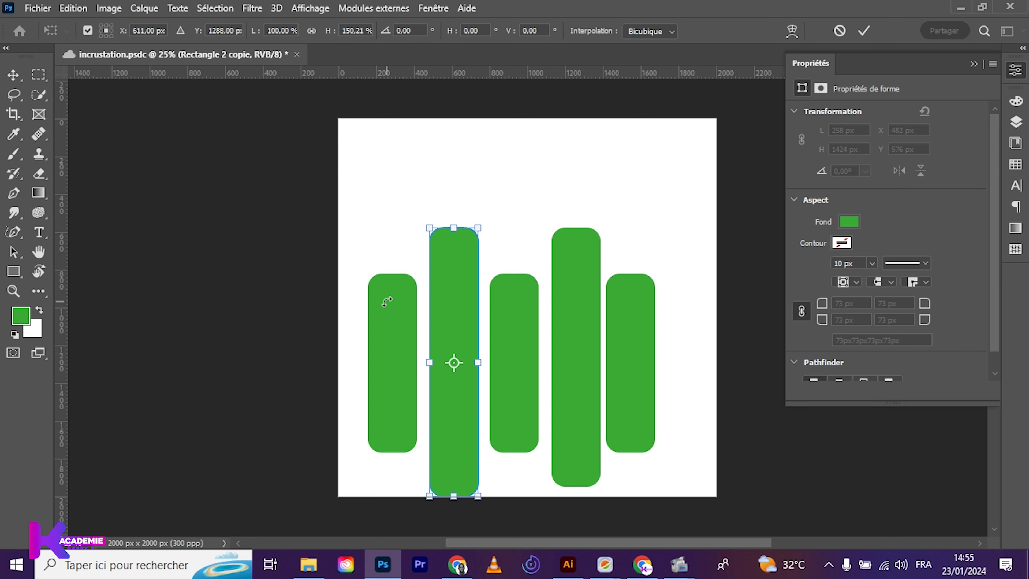
key("Return")
Step: Widen the leftmost and rightmost bars outward, then select all five bars
left_click(385, 329)
left_click_drag(365, 376, 356, 363)
key("Return")
left_click(644, 365)
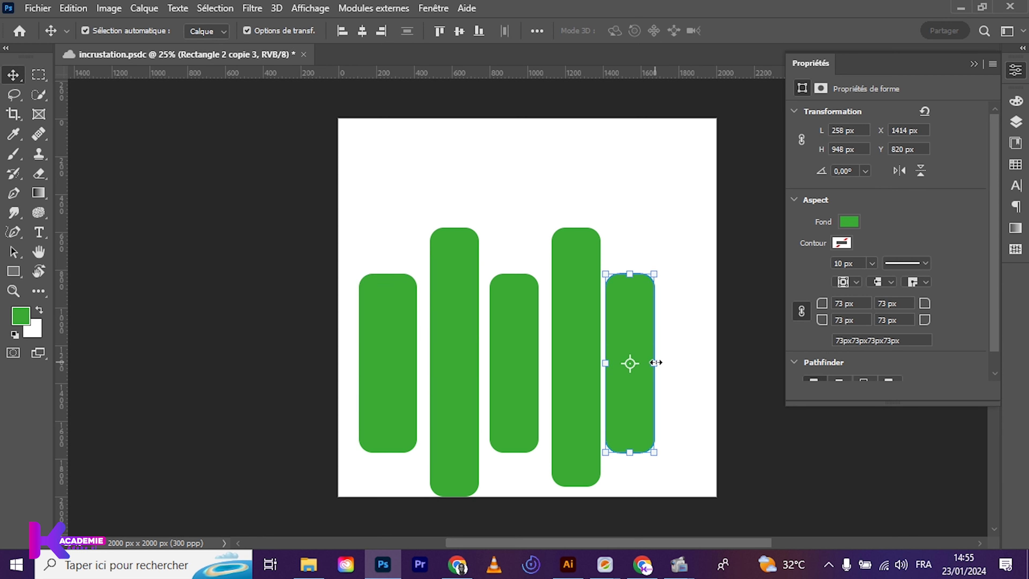
left_click_drag(656, 362, 668, 364)
key("Return")
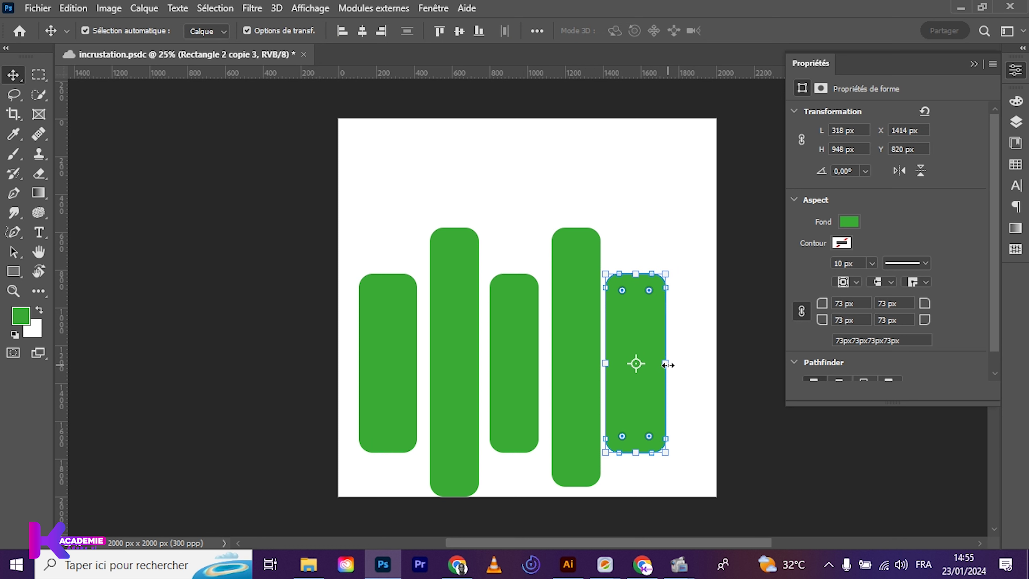
left_click_drag(364, 224, 661, 433)
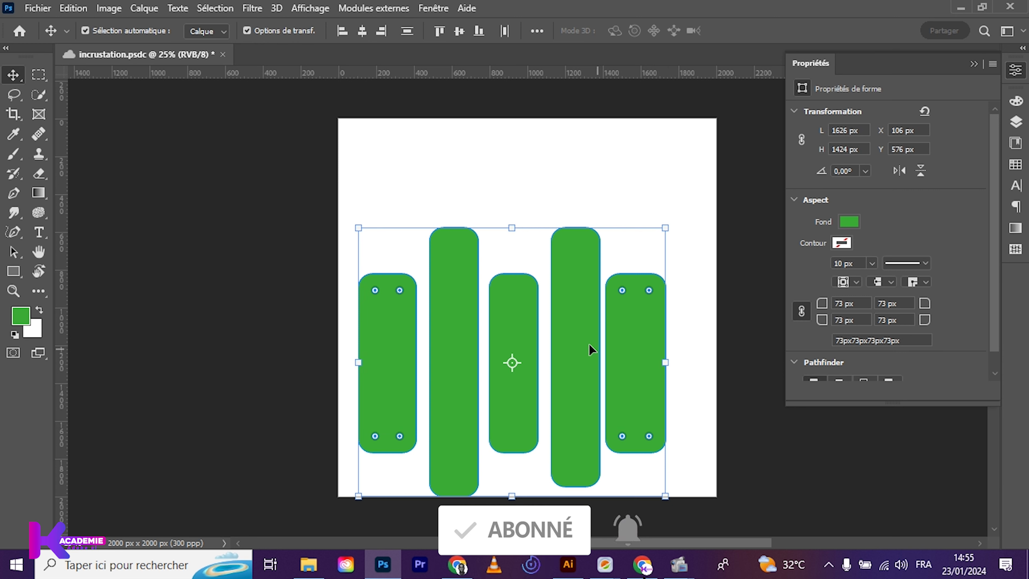
Step: Move the five bars up slightly and group their layers into Groupe 3
left_click_drag(589, 347, 598, 304)
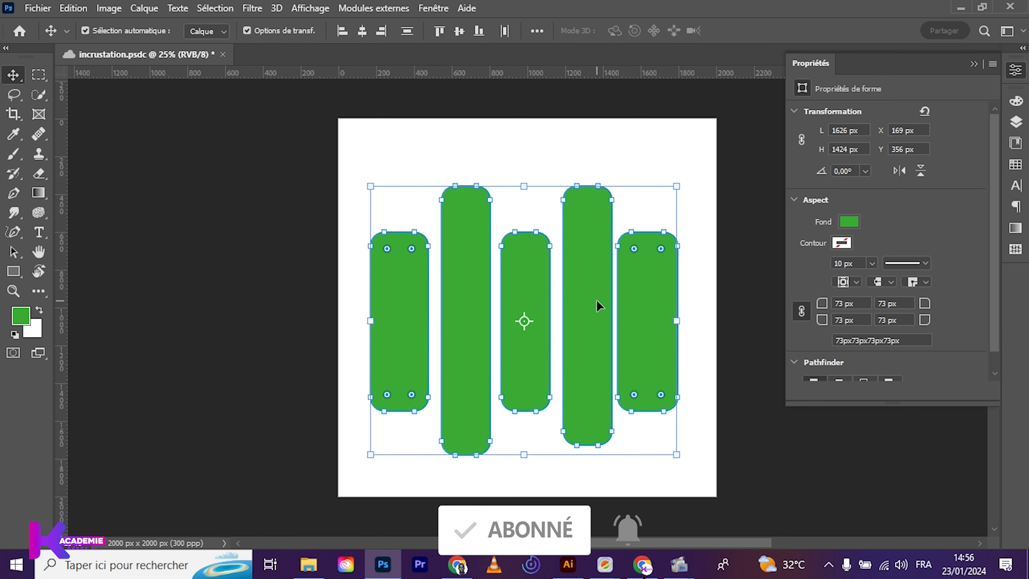
left_click(974, 64)
left_click(1016, 122)
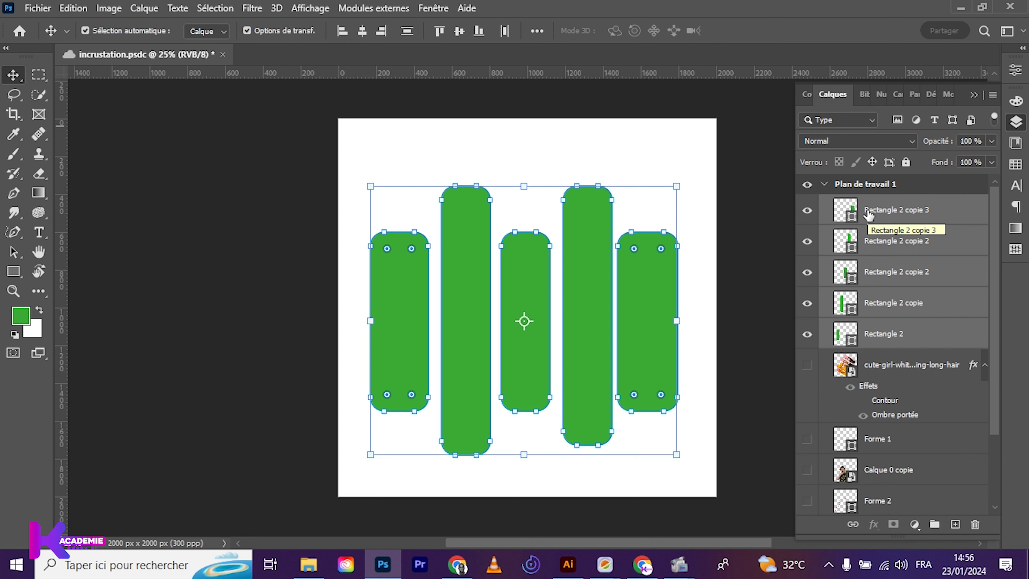
key("ctrl")
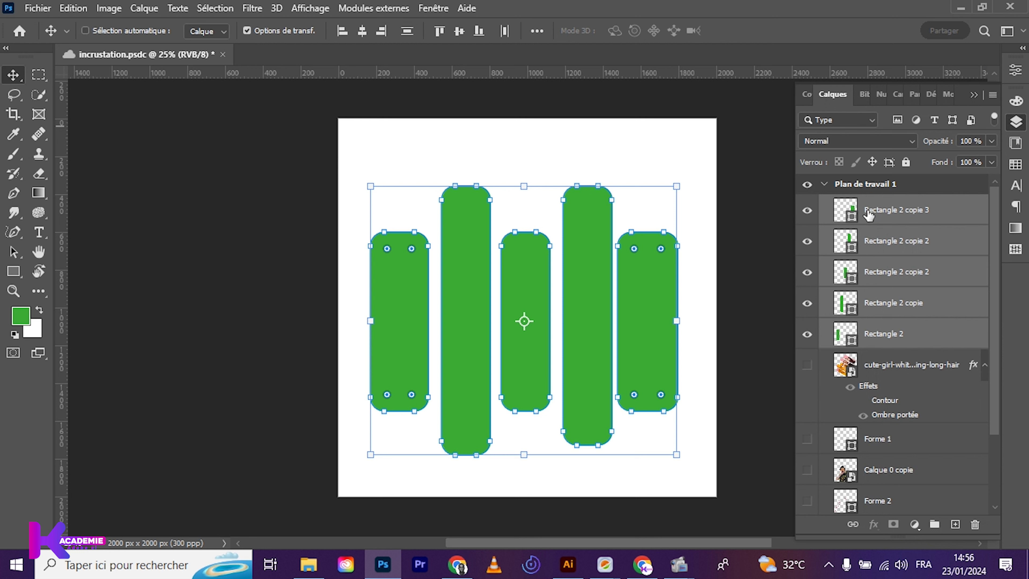
key("ctrl+g")
Step: Convert Groupe 3 into a smart object with Convertir en objet dynamique
right_click(870, 201)
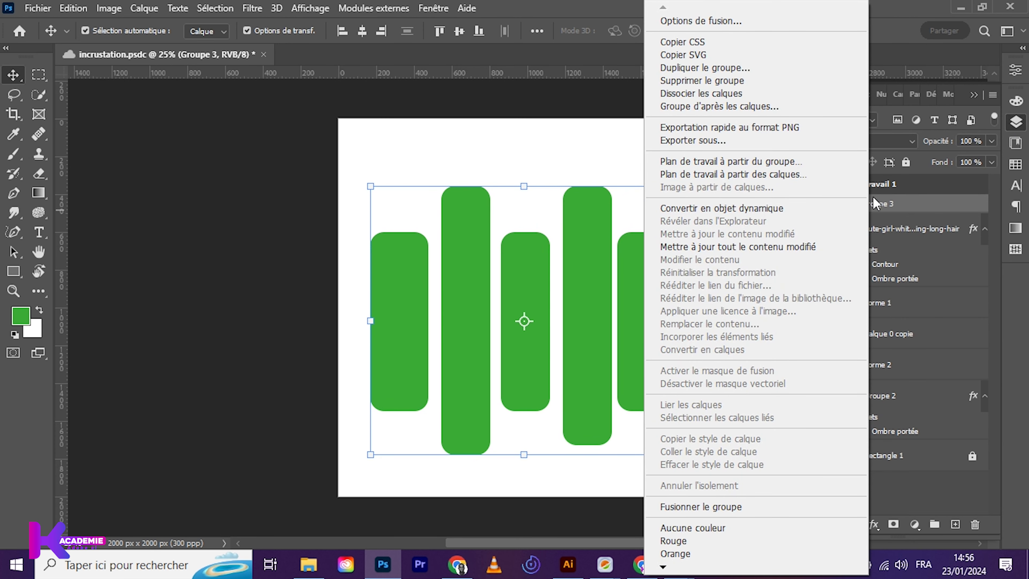
left_click(884, 206)
right_click(884, 208)
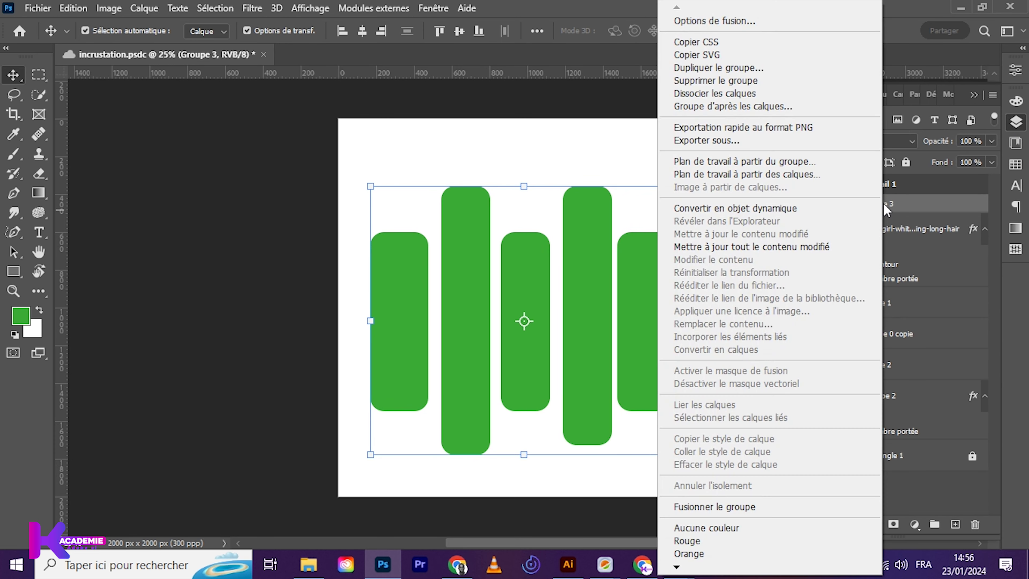
left_click(709, 208)
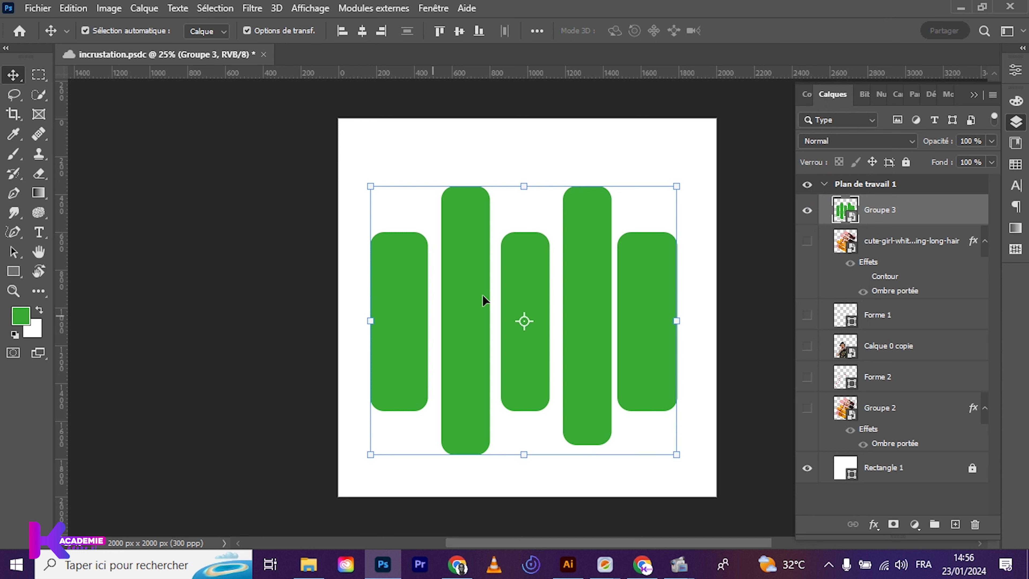
left_click(679, 185)
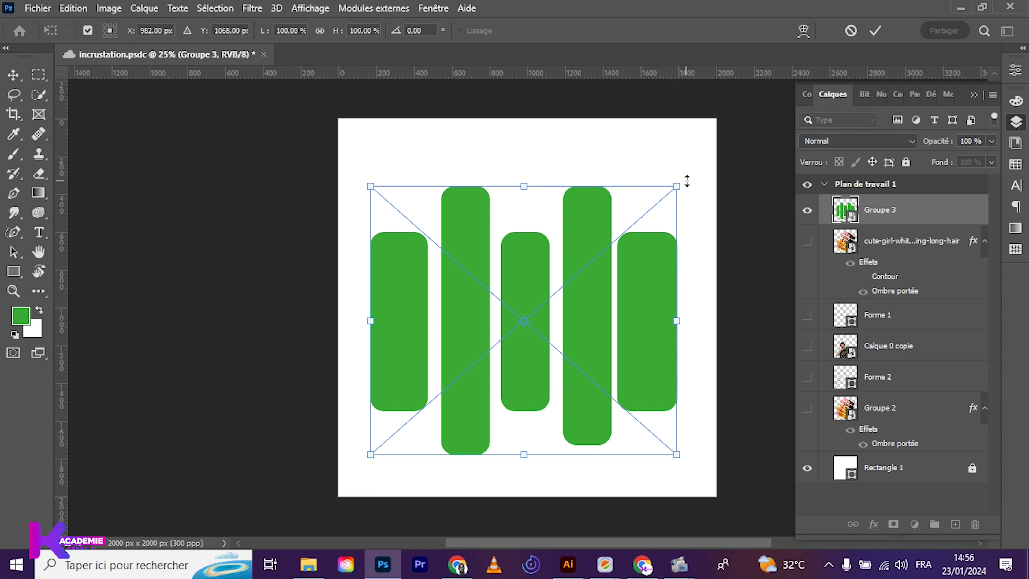
Step: Rotate the Groupe 3 smart object to −45° and nudge it up slightly
left_click_drag(692, 174, 520, 172)
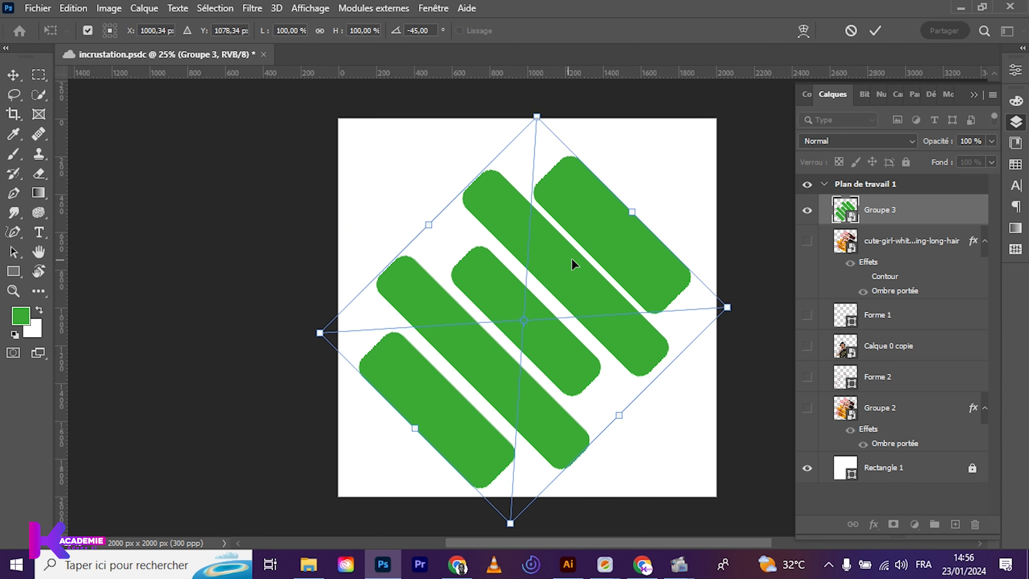
left_click_drag(568, 254, 568, 246)
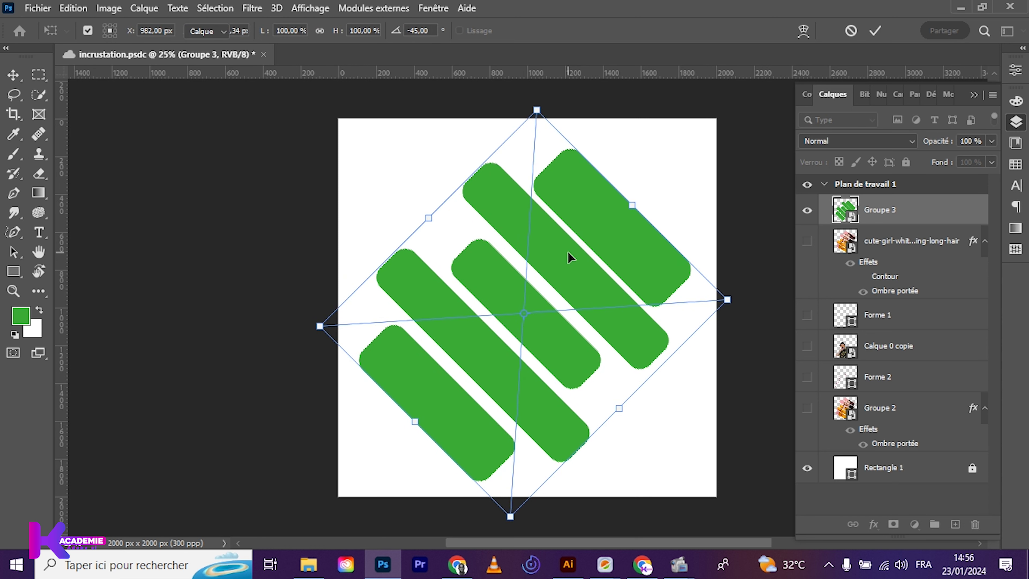
key("Return")
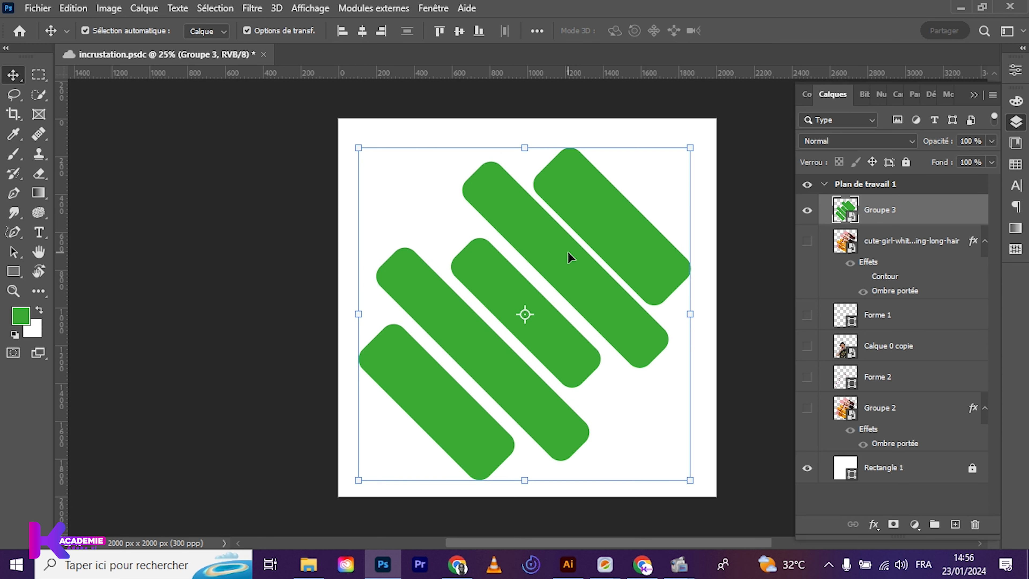
left_click(41, 8)
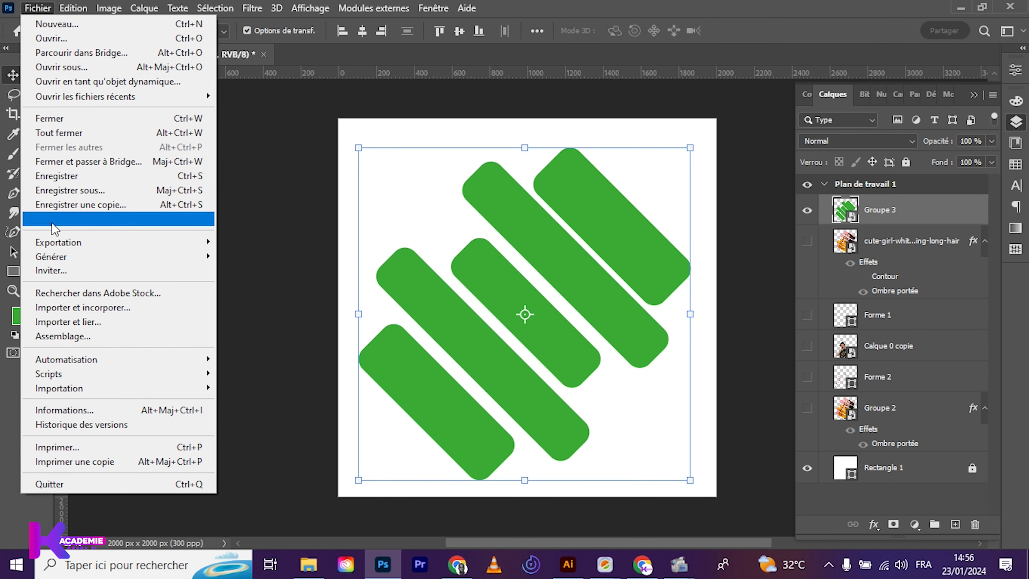
Step: Import and embed the cute-girl photo from Téléchargements above Groupe 3
left_click(64, 309)
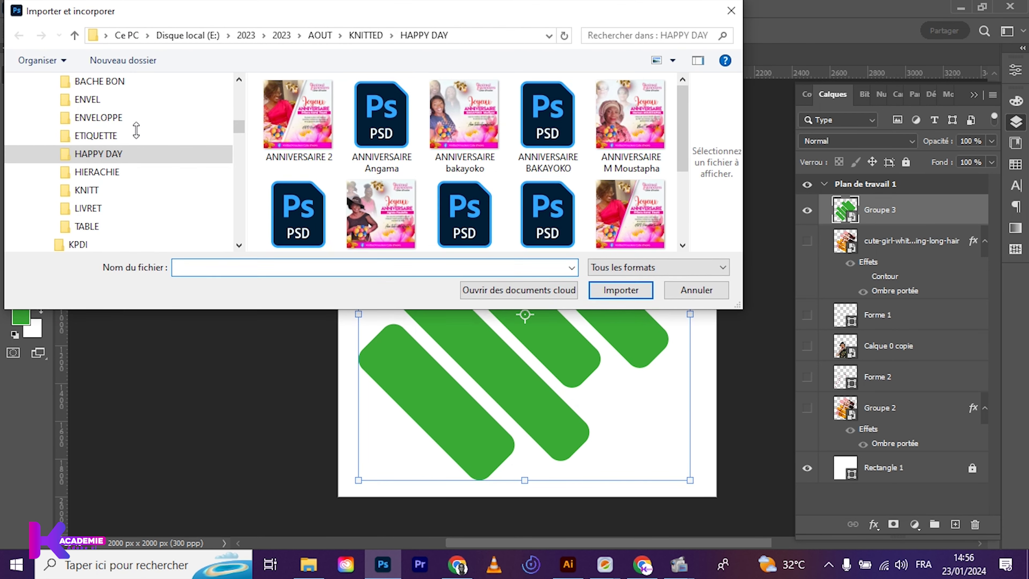
scroll(136, 130, "up", 5)
scroll(138, 138, "up", 5)
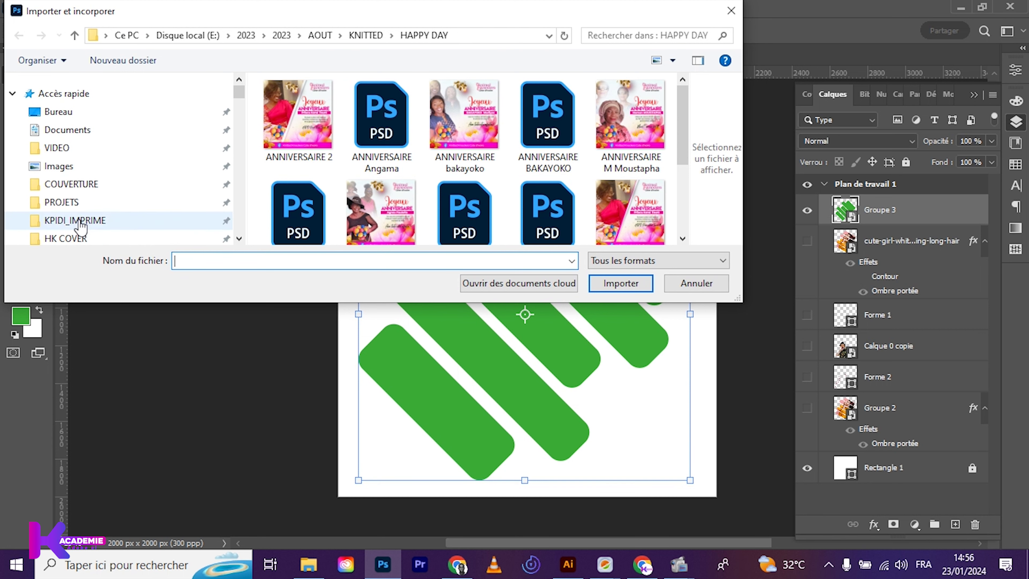
scroll(80, 222, "down", 1)
left_click(239, 238)
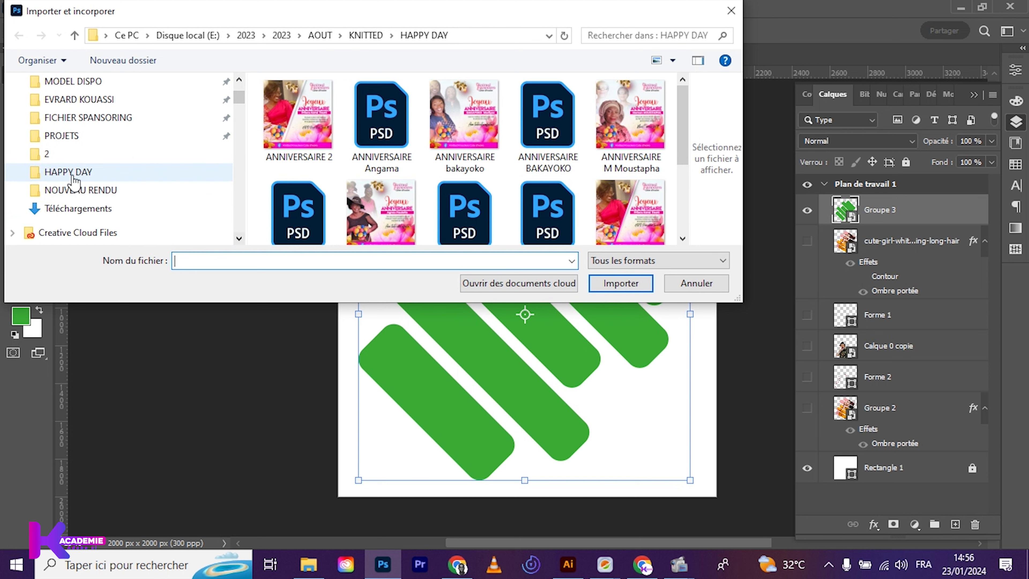
left_click(79, 208)
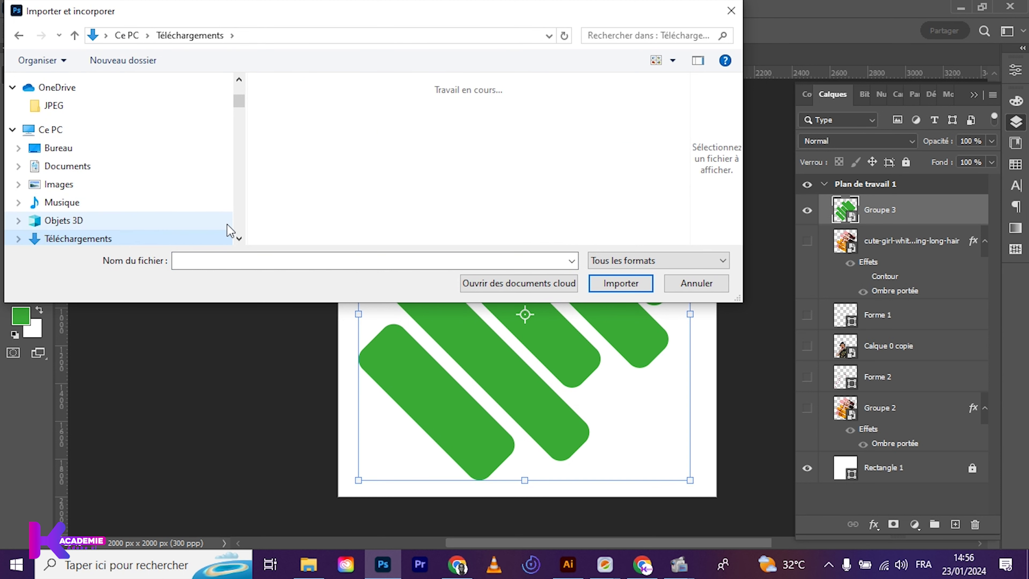
left_click(683, 241)
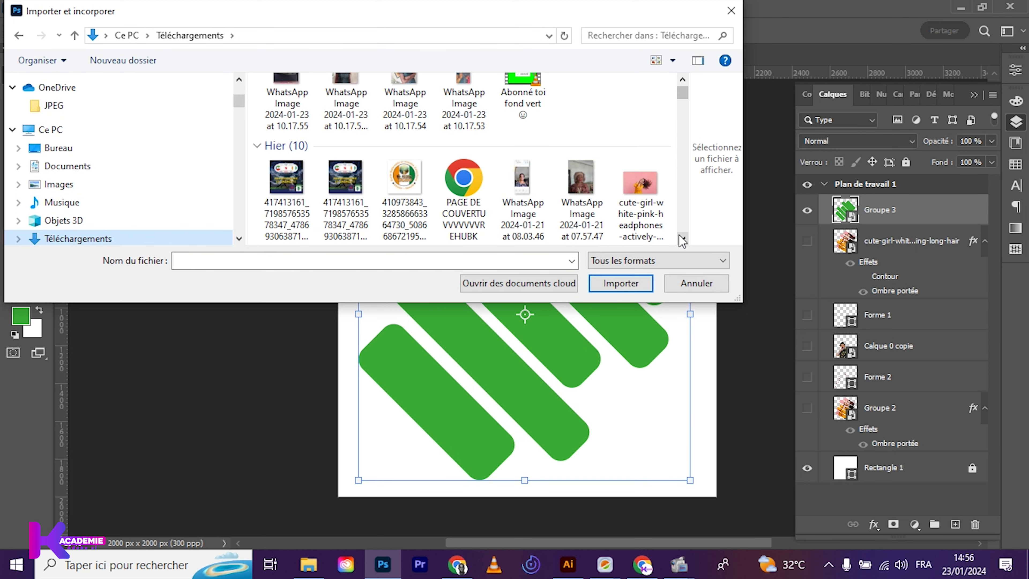
scroll(683, 240, "down", 2)
double_click(638, 106)
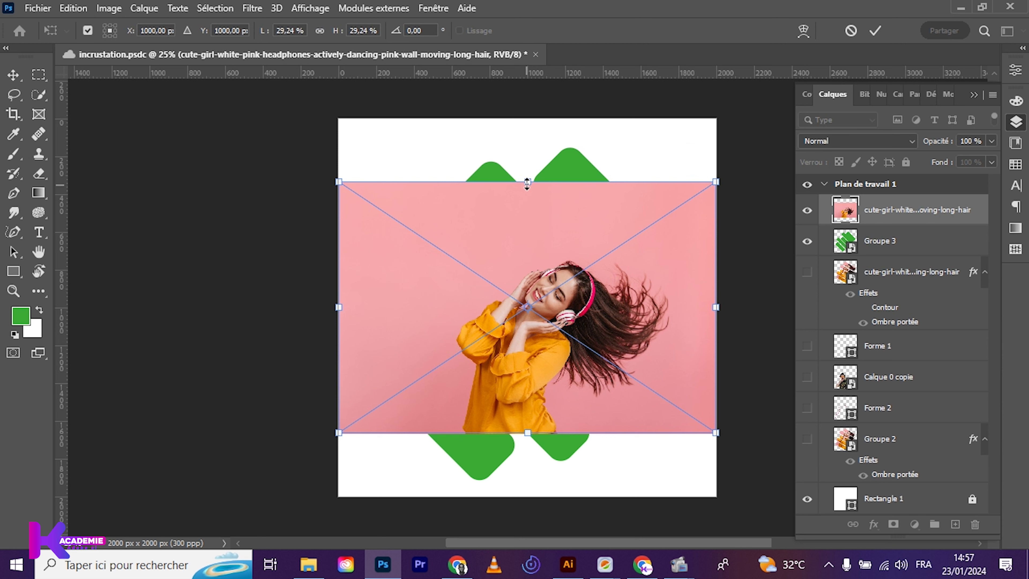
Step: Enlarge the placed photo proportionally to fill the canvas top to bottom
left_click_drag(527, 183, 525, 135)
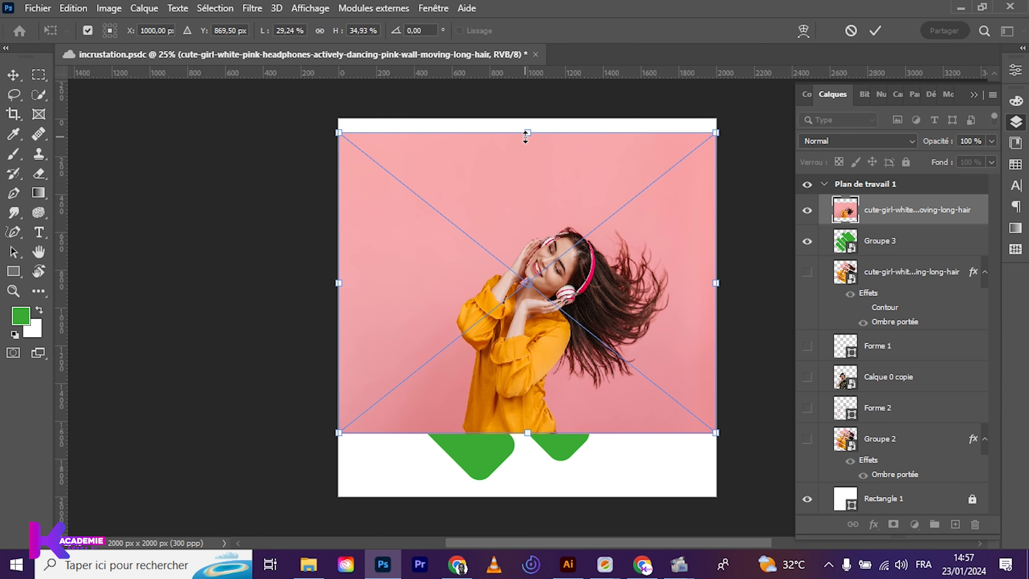
key("ctrl+z")
left_click(320, 31)
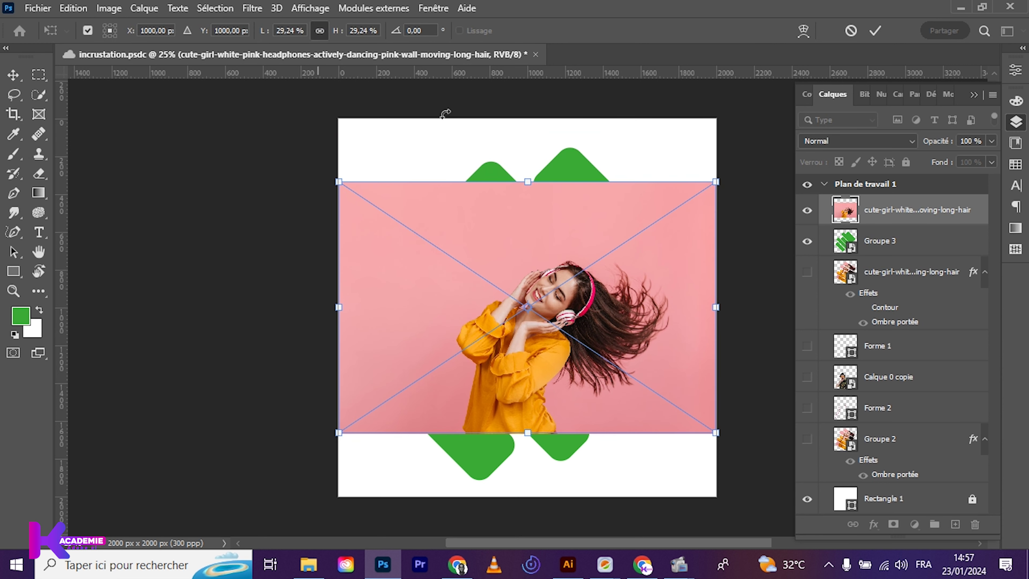
left_click_drag(533, 174, 534, 118)
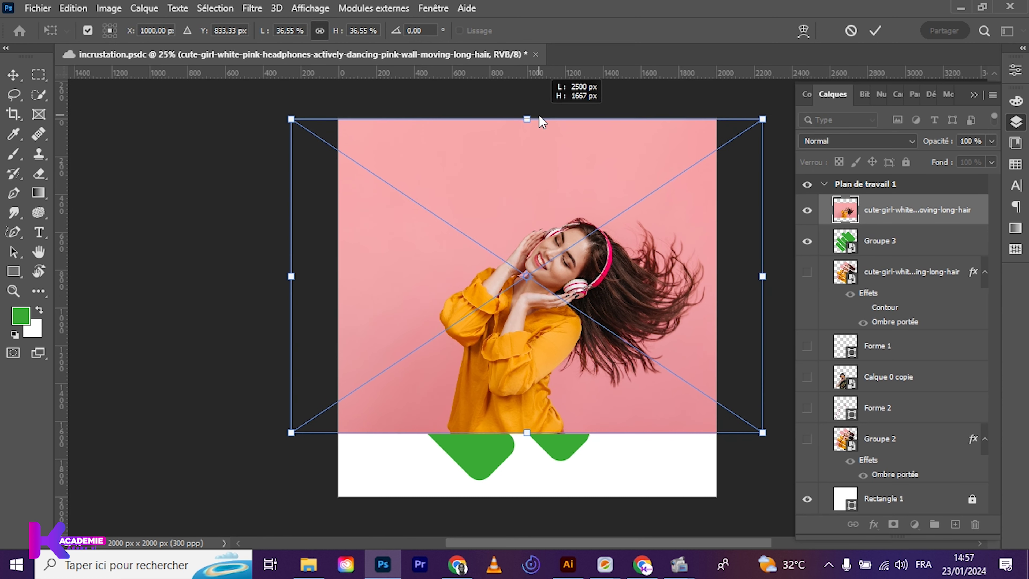
left_click_drag(527, 432, 539, 513)
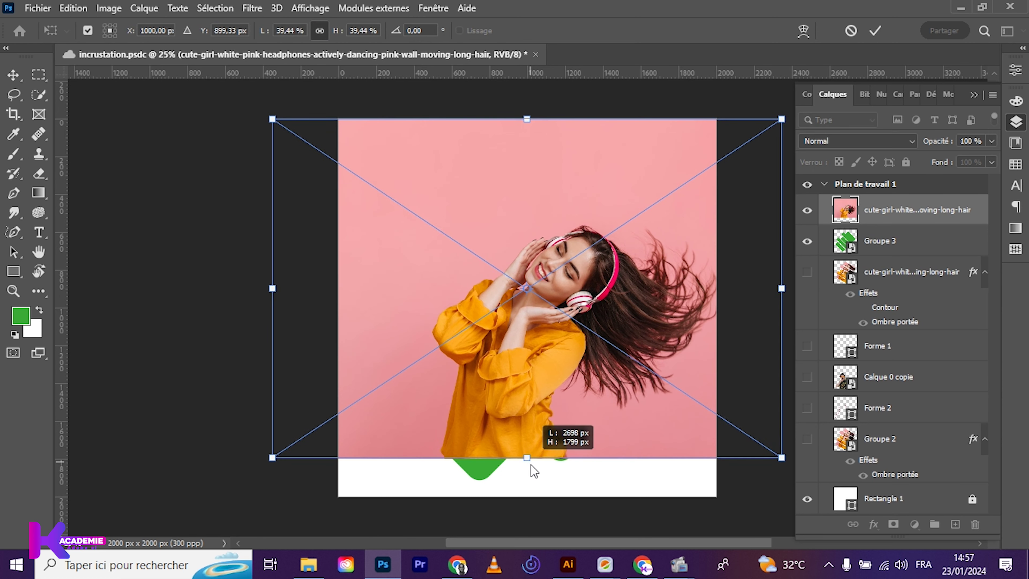
mouse_move(540, 513)
left_mouse_down()
mouse_move(518, 446)
mouse_move(508, 481)
left_mouse_up()
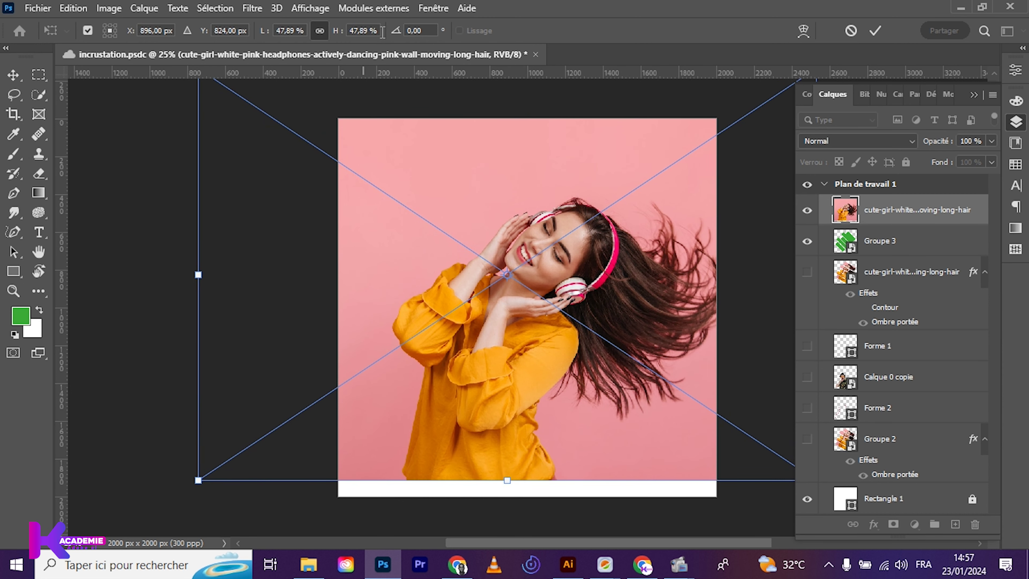
Step: Rotate the photo 45° and commit it at 47.89% scale
left_click(426, 30)
type("45")
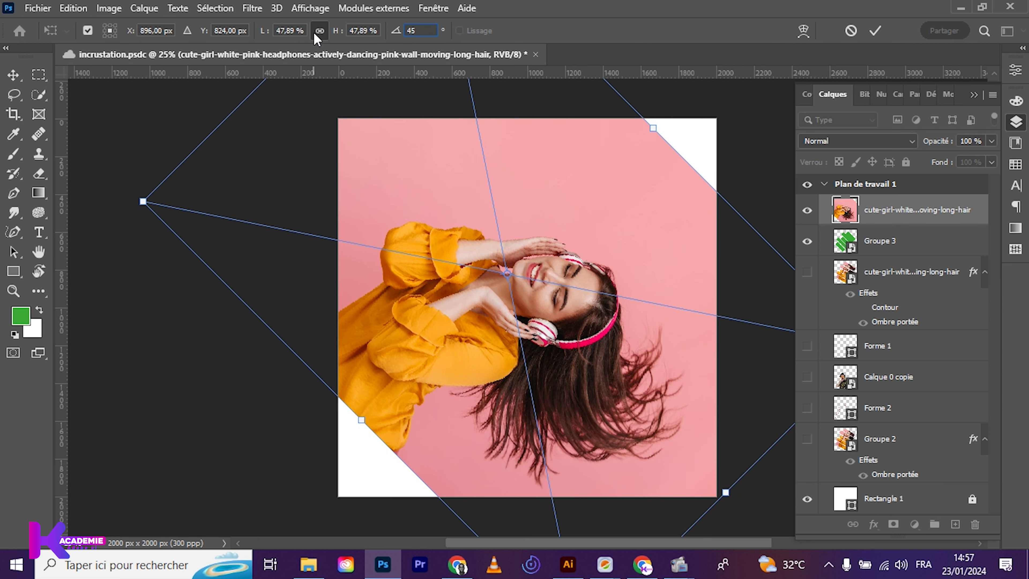
key("Return")
left_click(875, 31)
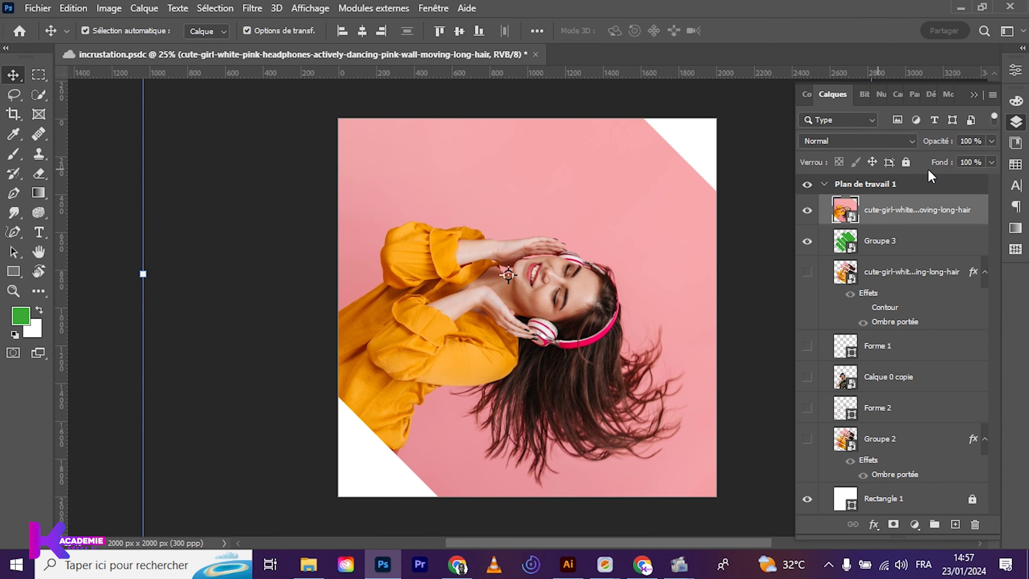
Step: Lower the photo layer's opacity to 64% to see the bars beneath
left_click(992, 141)
left_click_drag(990, 159, 965, 158)
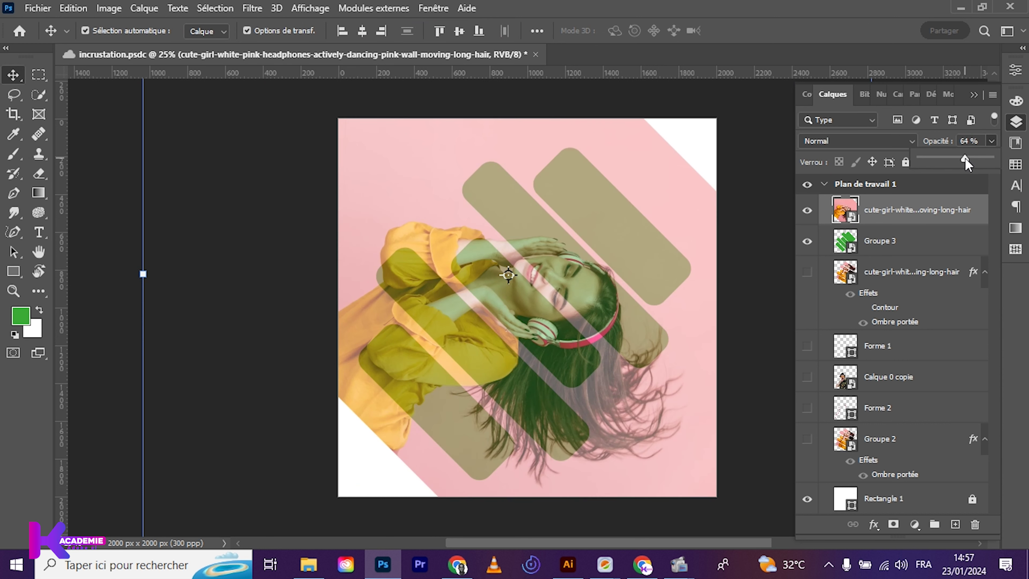
left_click(599, 287)
Step: Enlarge the rotated photo to about 56.52% over the bars
key("ctrl+t")
left_click_drag(408, 409, 366, 417)
left_click_drag(452, 365, 492, 334)
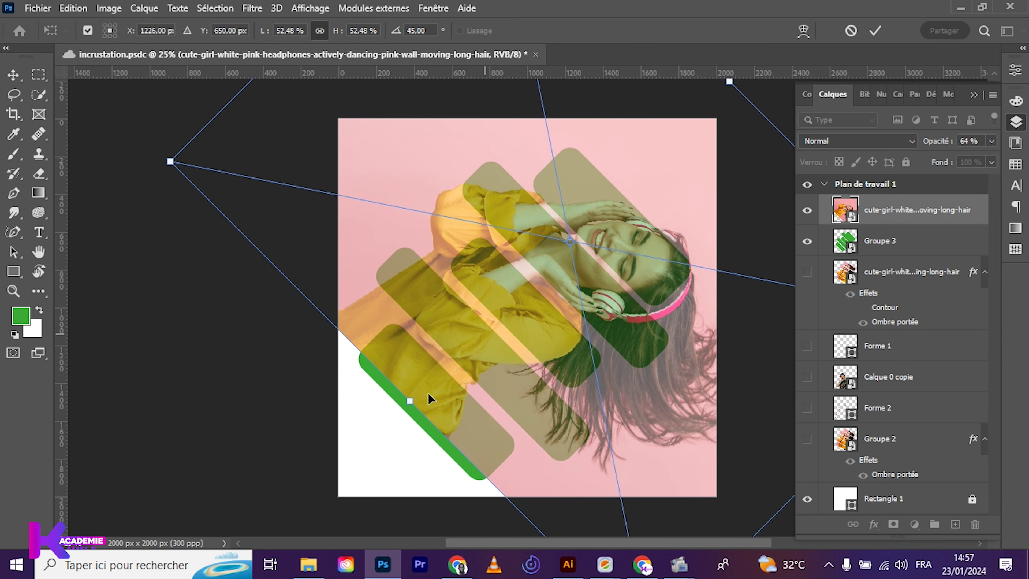
left_click_drag(410, 403, 386, 426)
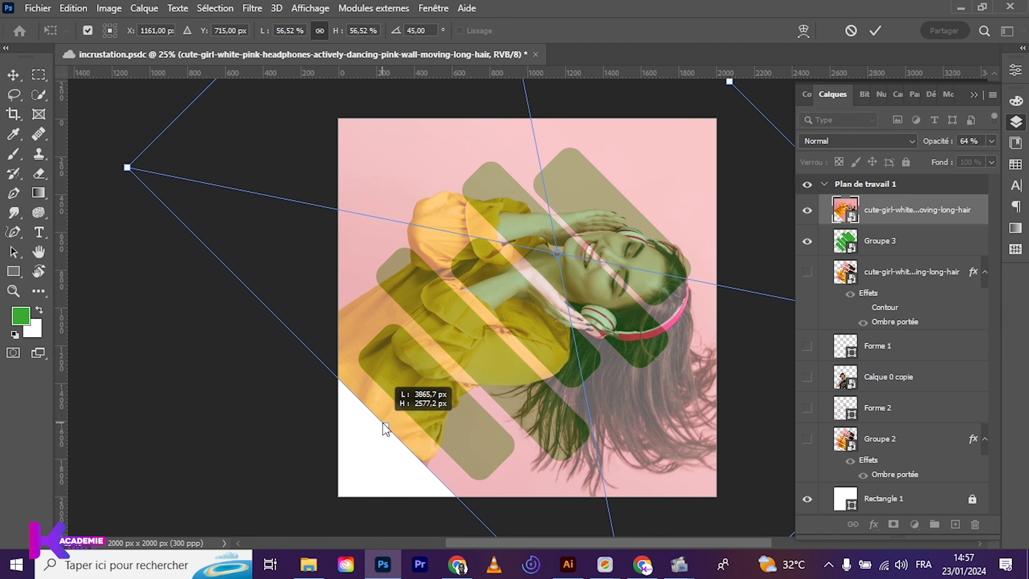
Step: Reposition the photo so the girl sits over the bars, nudged 20 px right
left_click_drag(522, 314, 512, 280)
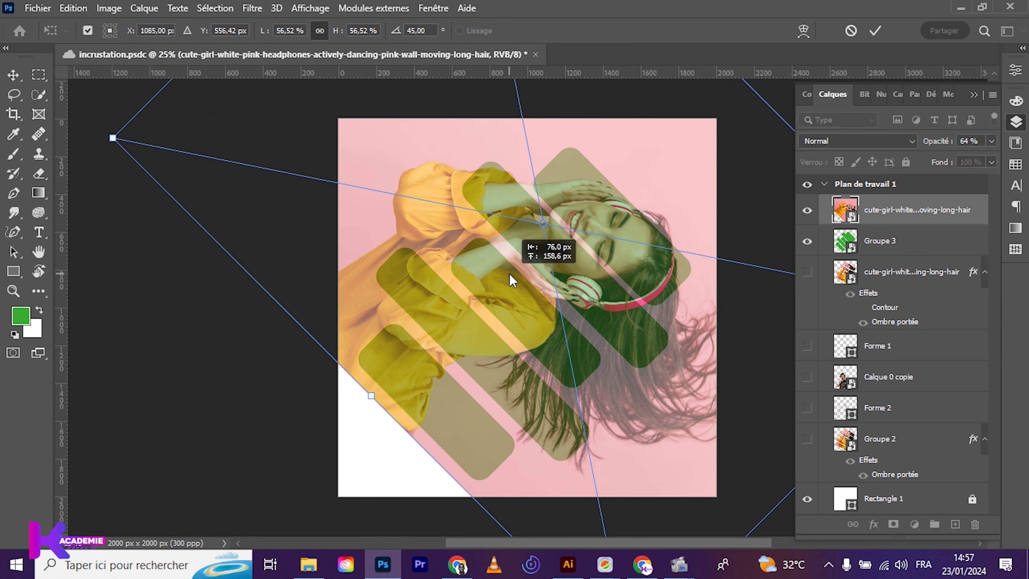
mouse_move(573, 279)
left_mouse_down()
mouse_move(615, 272)
mouse_move(638, 312)
left_mouse_up()
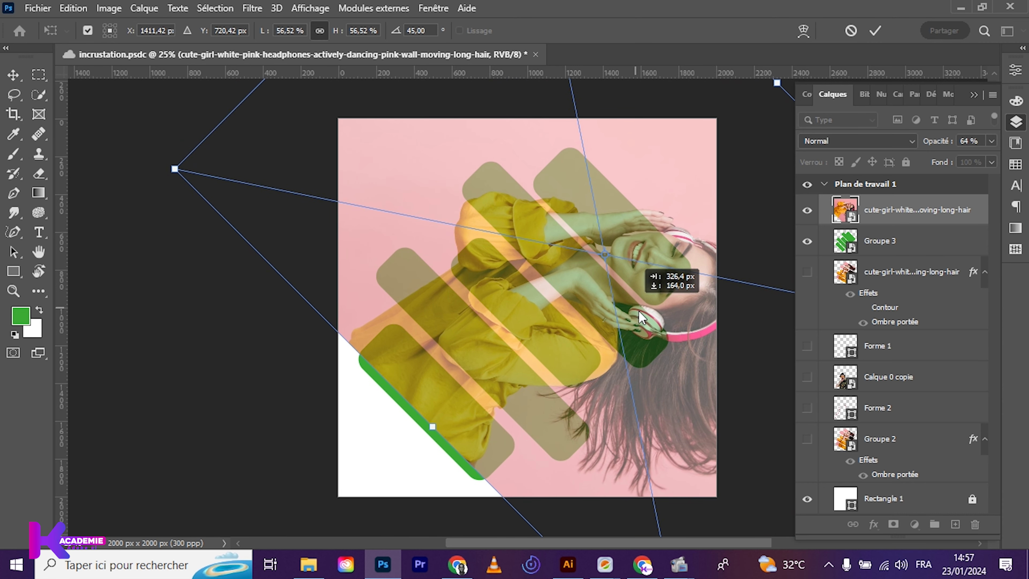
mouse_move(639, 313)
left_mouse_down()
mouse_move(571, 264)
mouse_move(588, 248)
mouse_move(624, 264)
mouse_move(593, 271)
mouse_move(602, 251)
left_mouse_up()
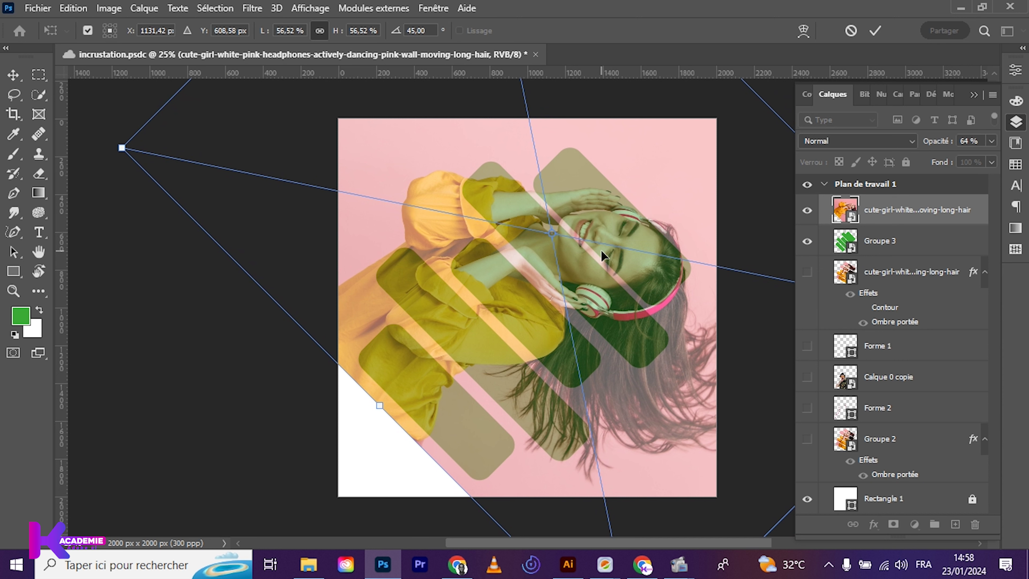
key("shift+Right")
key("shift+Right")
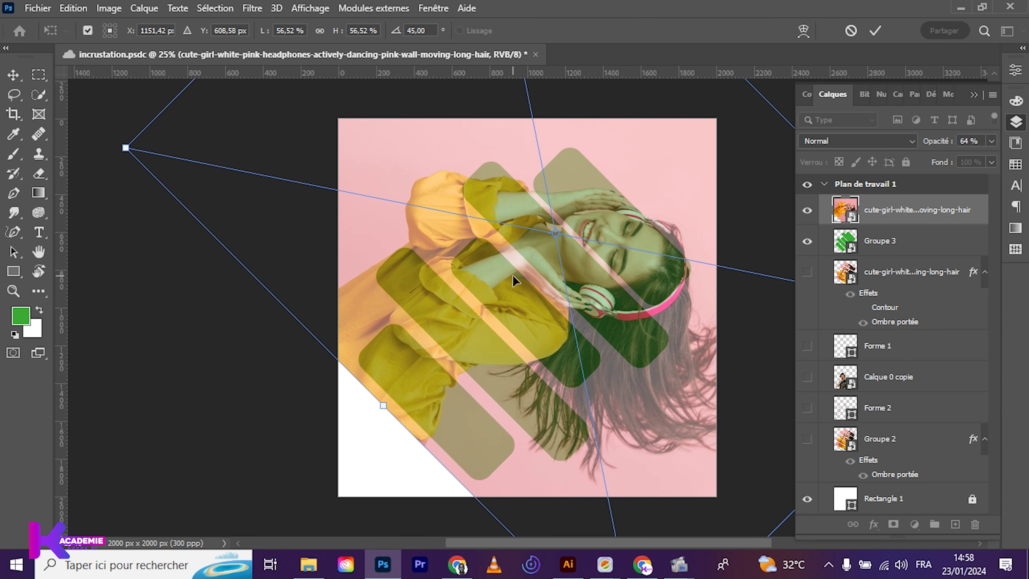
key("Return")
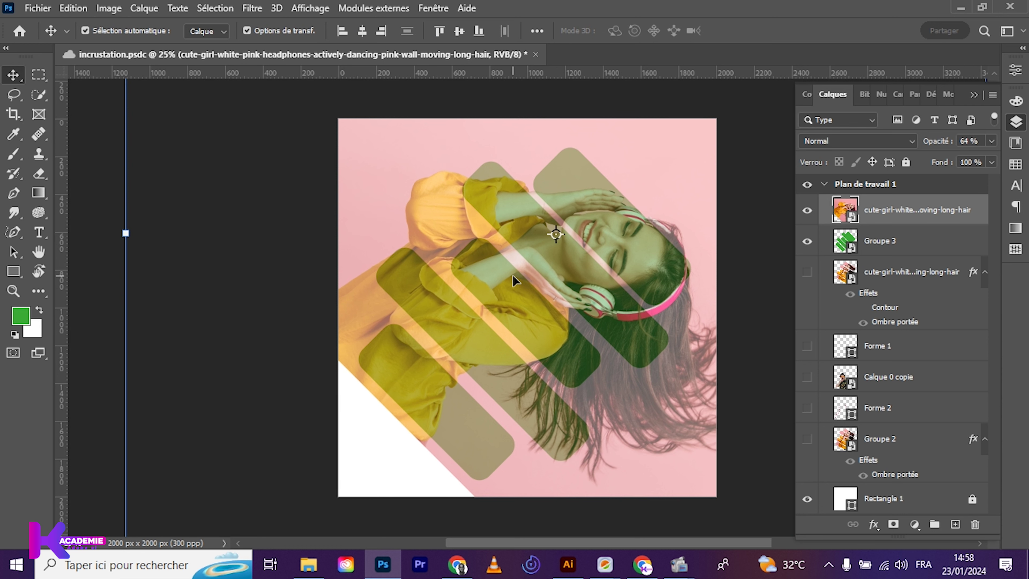
Step: Create a clipping mask of the photo onto Groupe 3 and set opacity to 100%
right_click(931, 222)
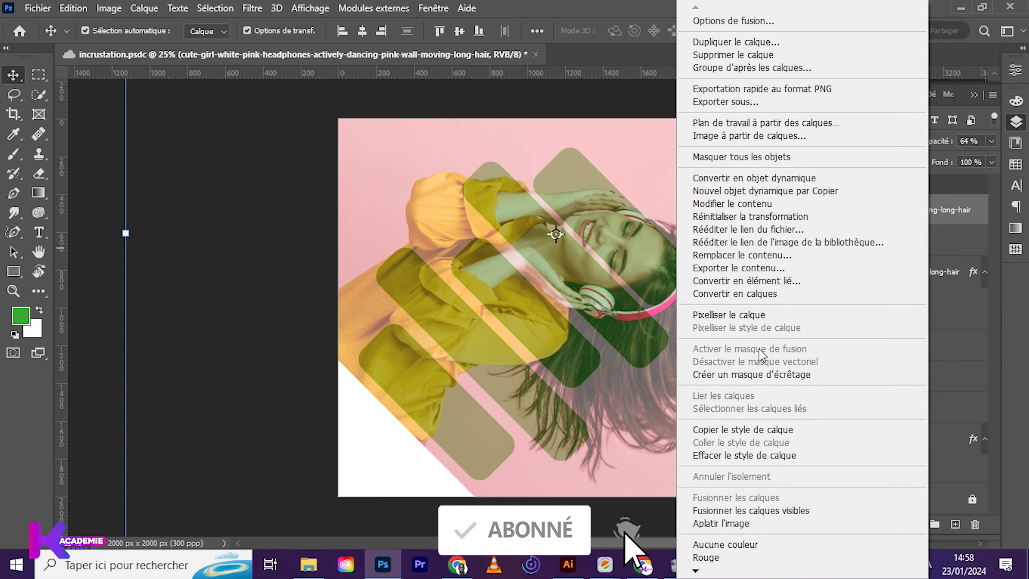
left_click(748, 374)
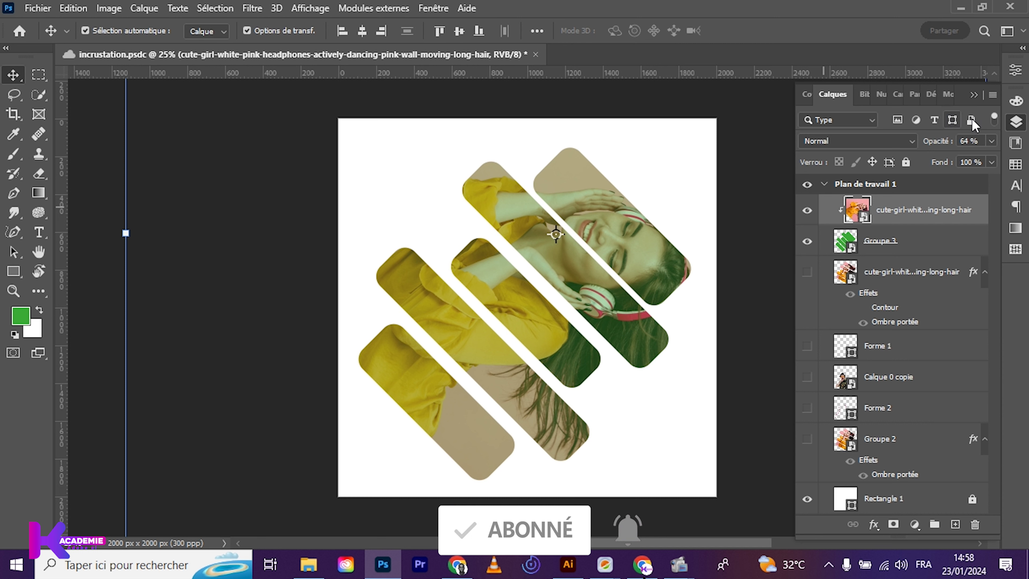
left_click(991, 140)
left_click_drag(971, 160, 1012, 165)
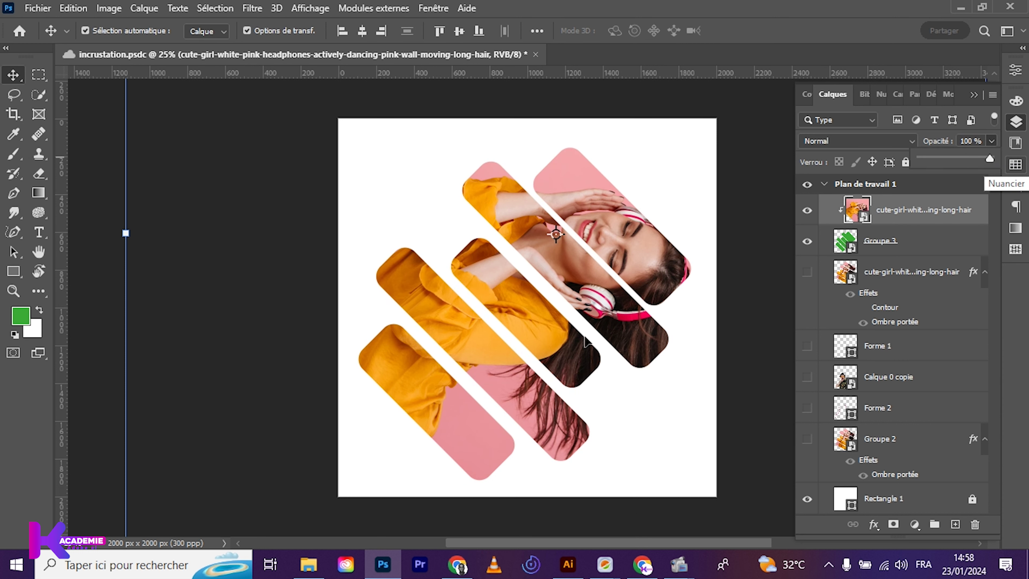
left_click(614, 252)
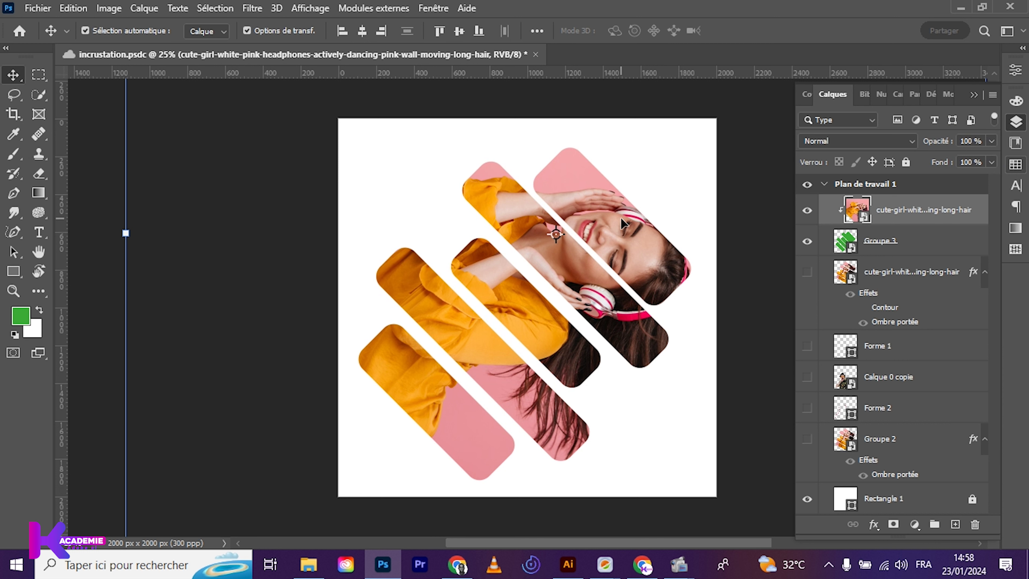
left_click(928, 251)
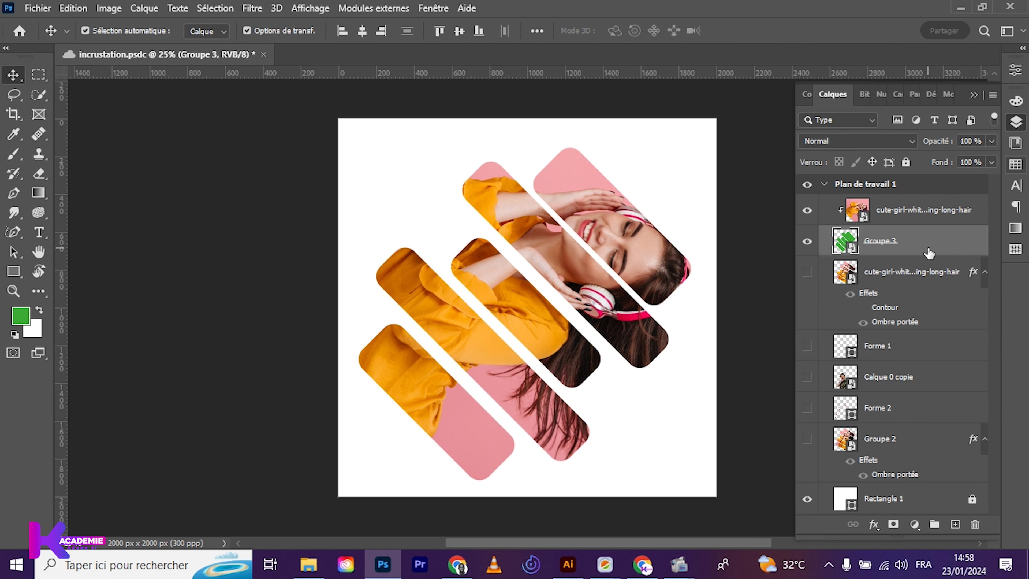
double_click(928, 251)
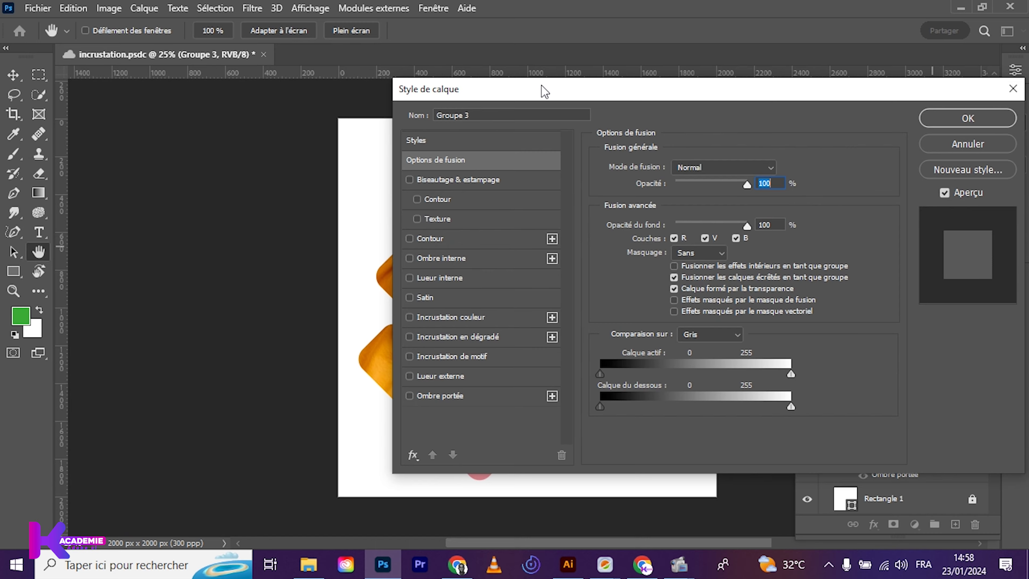
left_click_drag(542, 90, 834, 33)
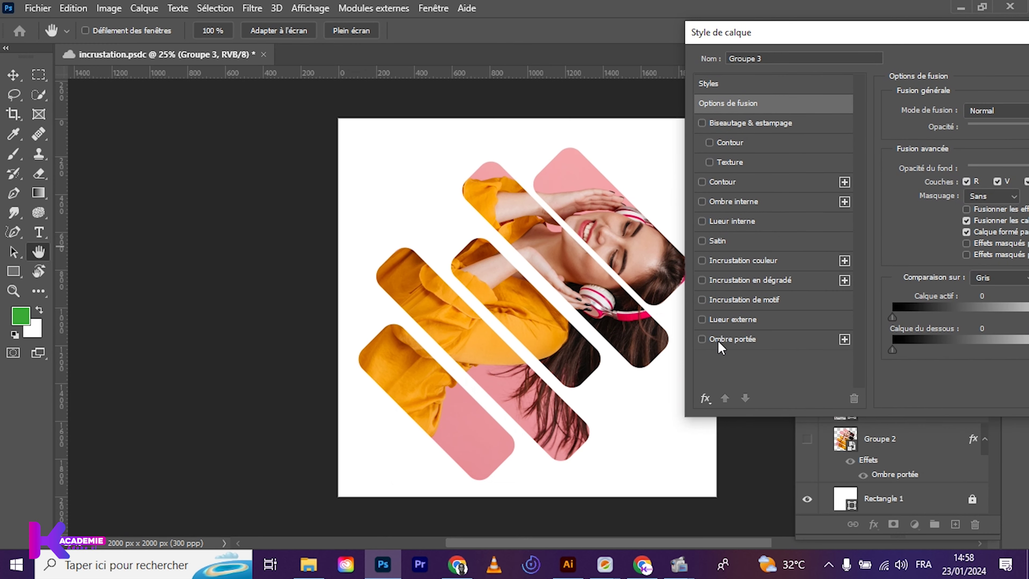
left_click_drag(749, 30, 578, 87)
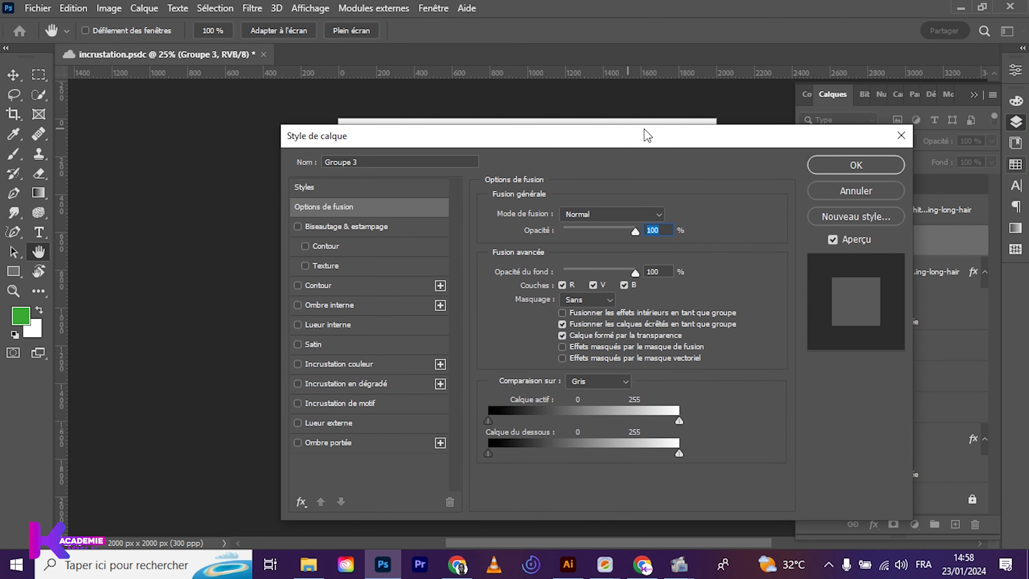
key("Escape")
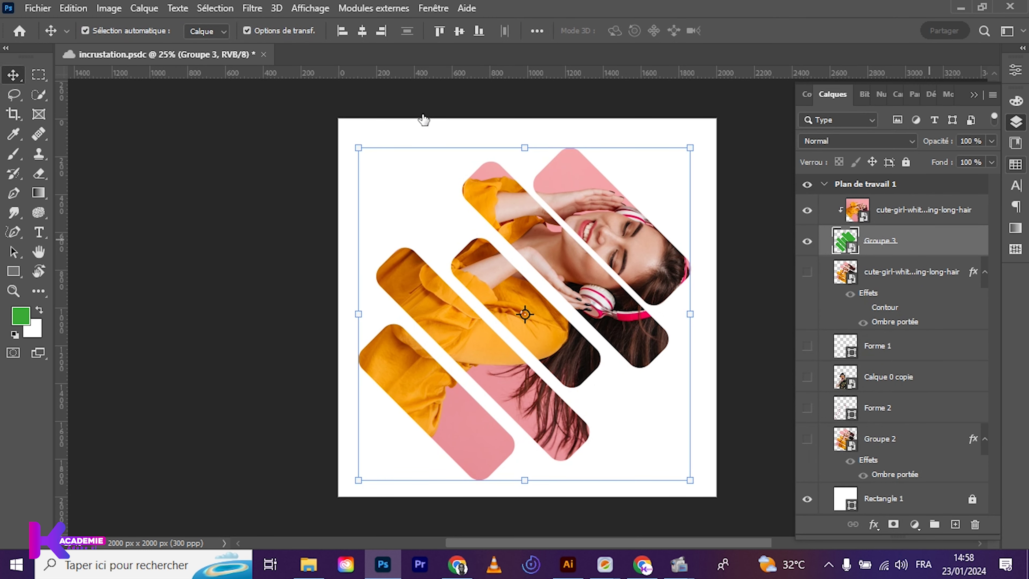
Step: Apply an Ombre portée drop shadow and a white Contour stroke to the Groupe 3 layer style
double_click(913, 245)
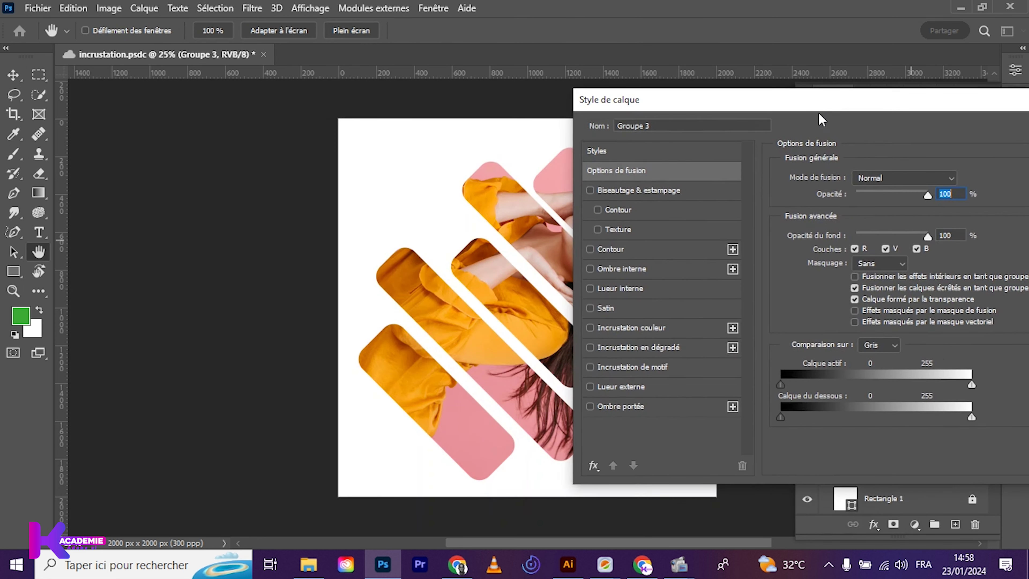
left_click_drag(821, 119, 956, 112)
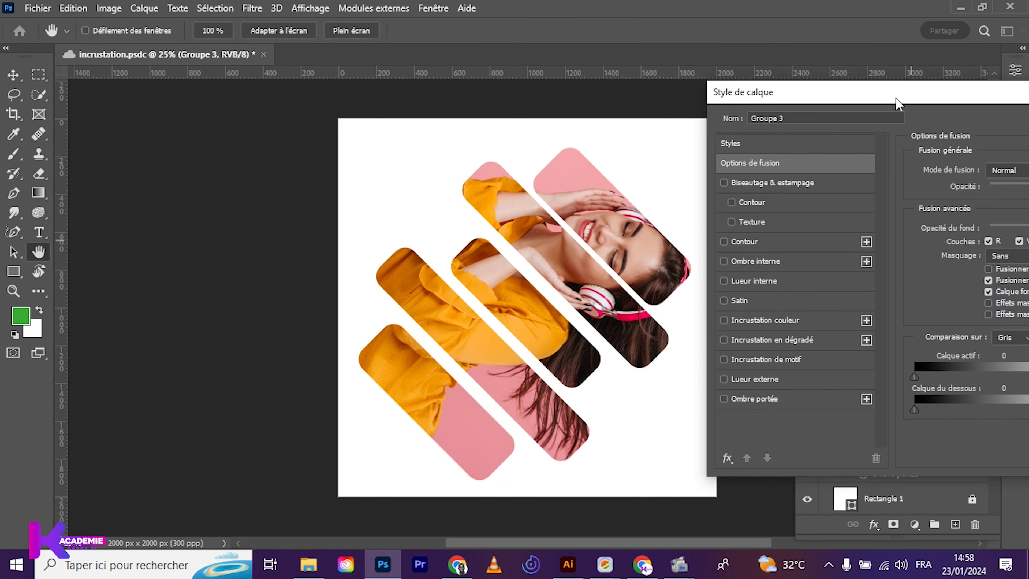
left_click(724, 398)
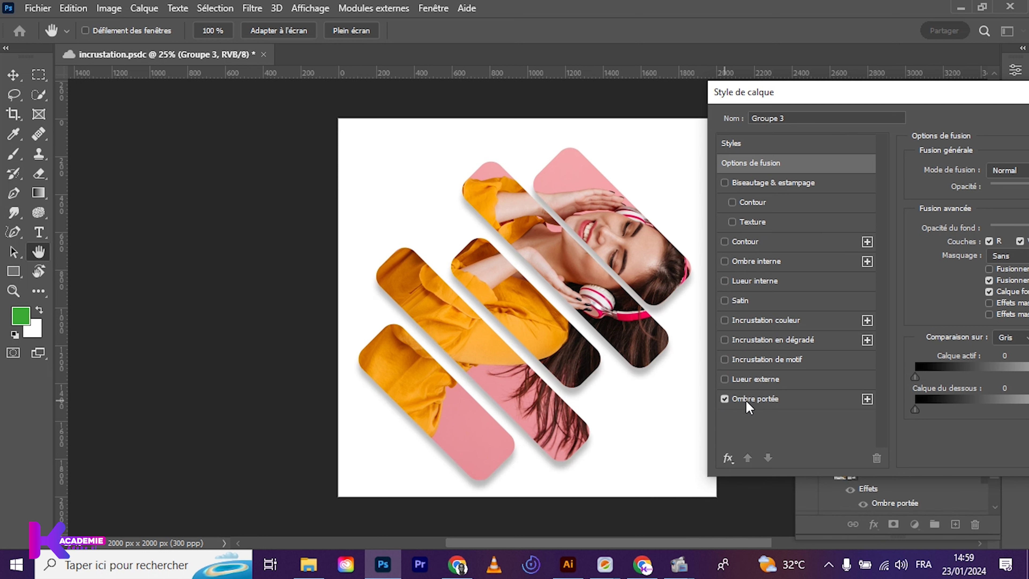
left_click(725, 242)
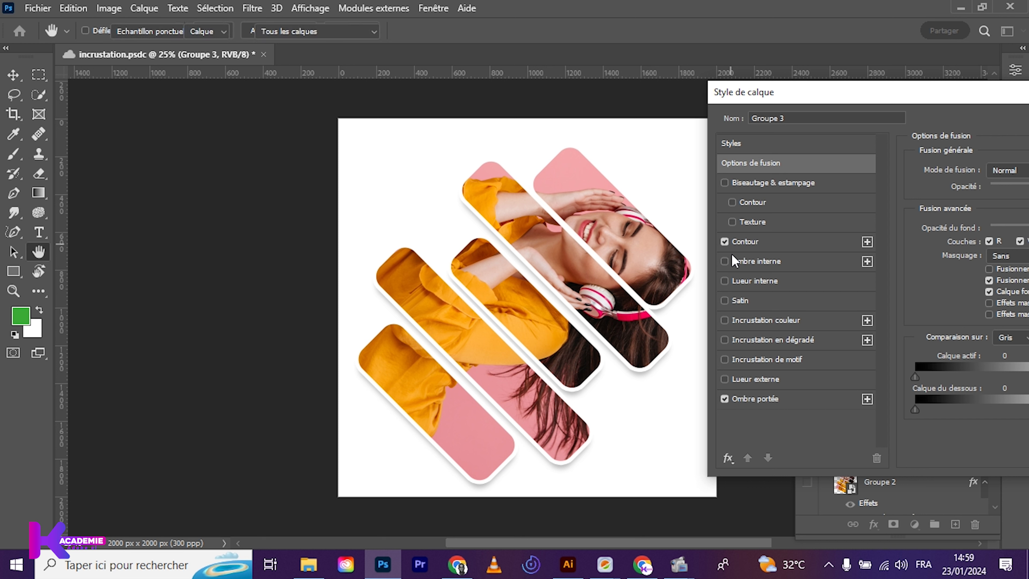
key("Return")
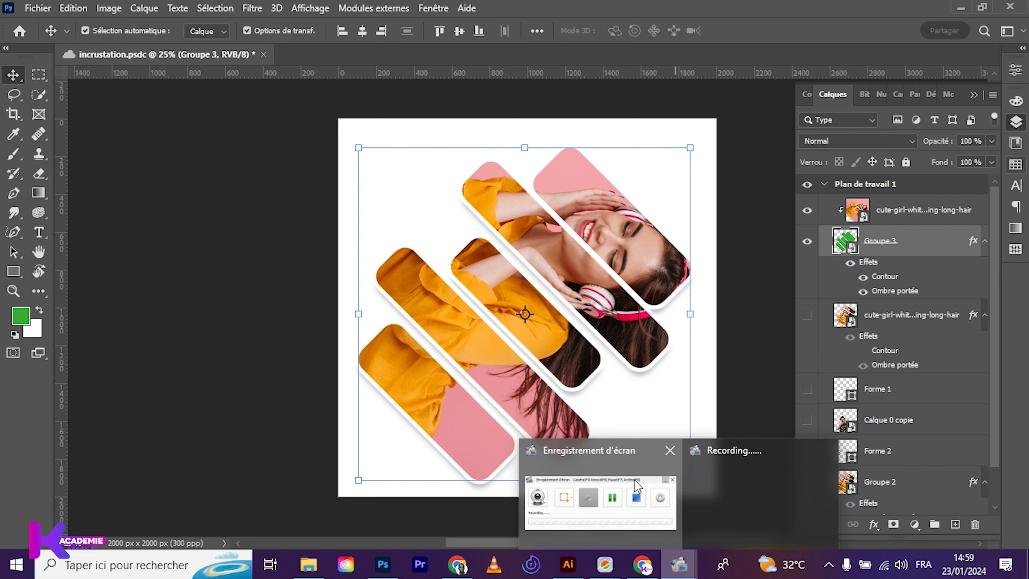